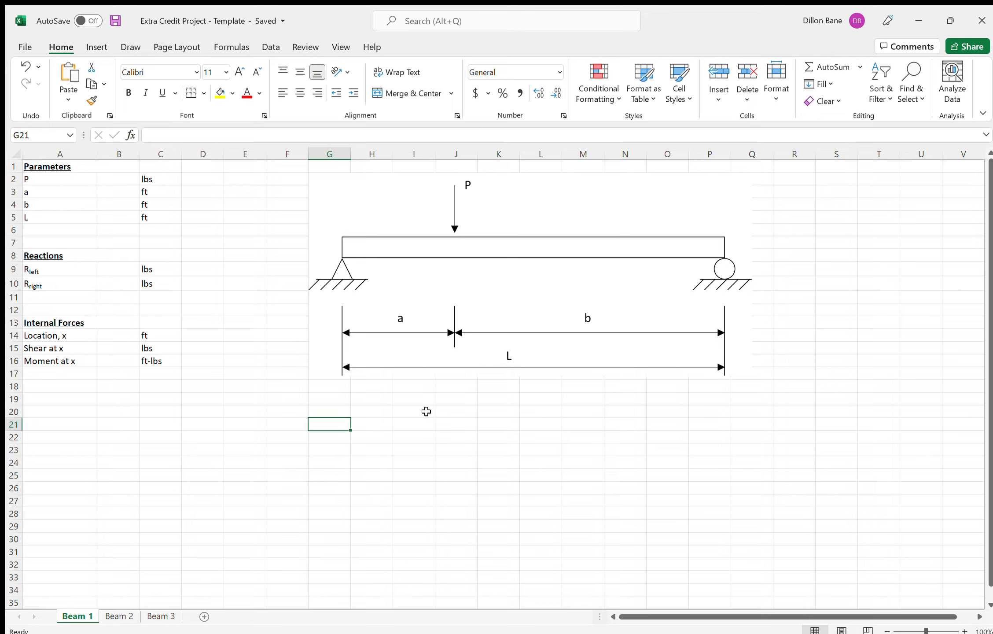
- Enter the right reaction formula =B2*B3/B5 in cell B10
click(119, 281)
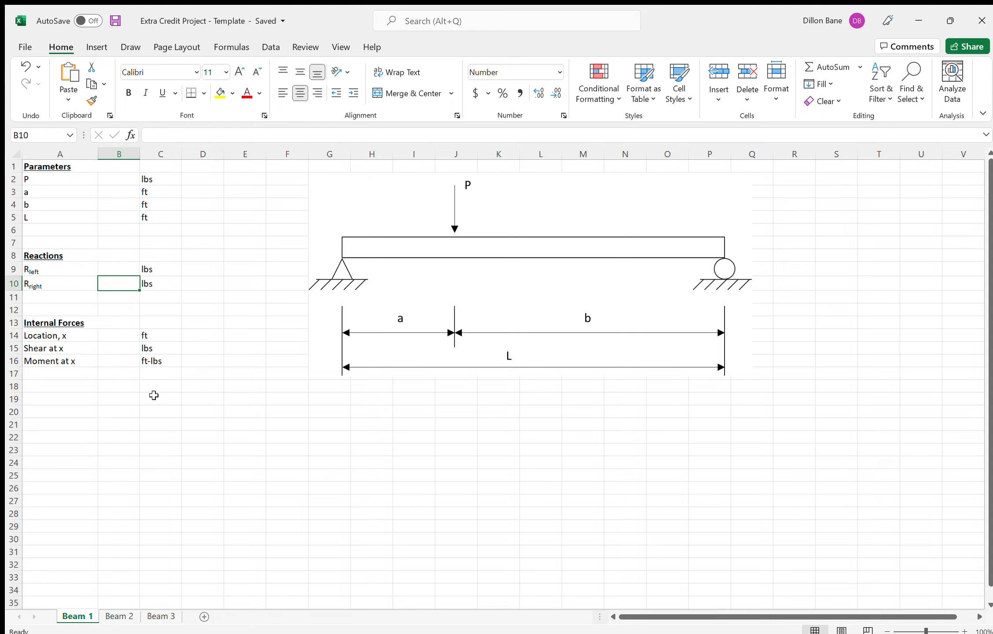
text(=)
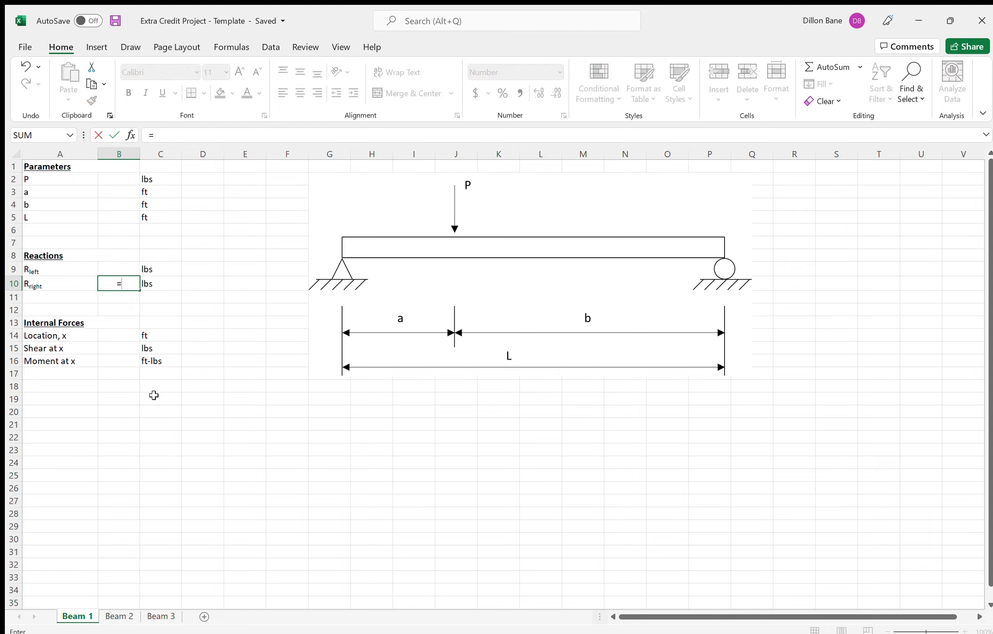
click(107, 177)
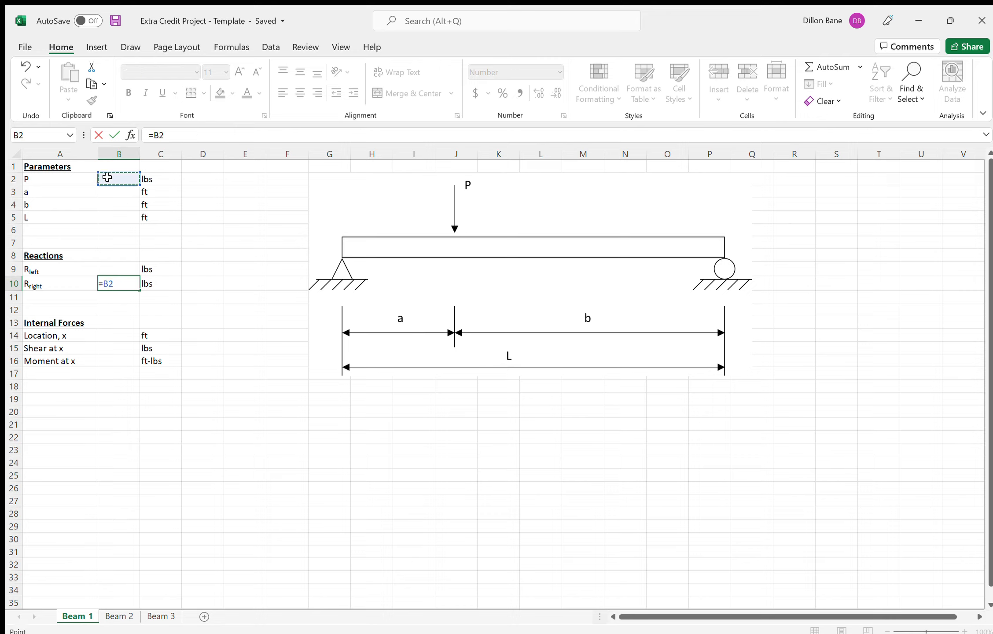
text(*)
click(122, 190)
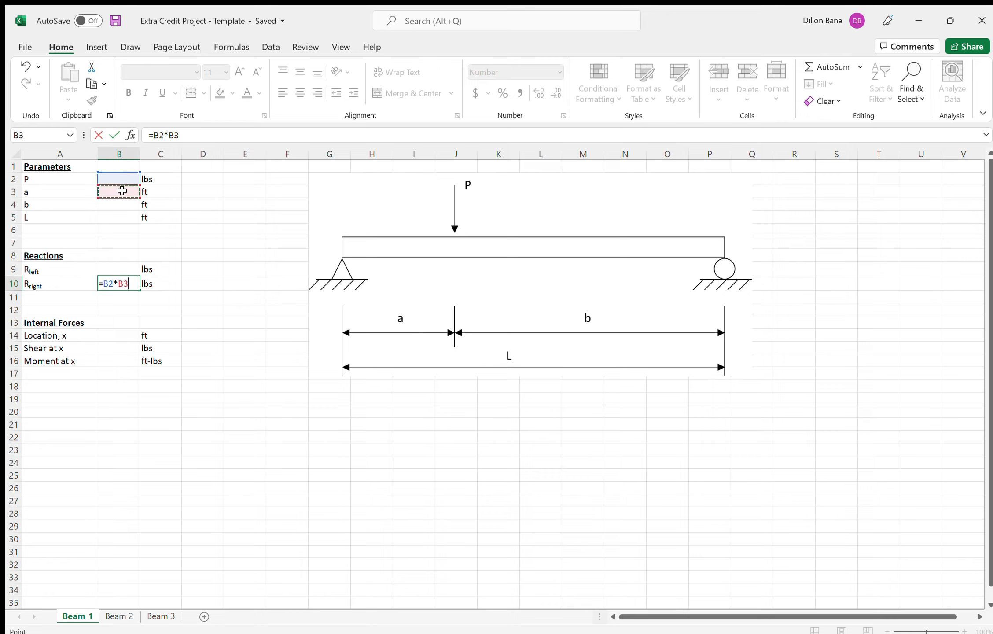
text(/)
click(120, 216)
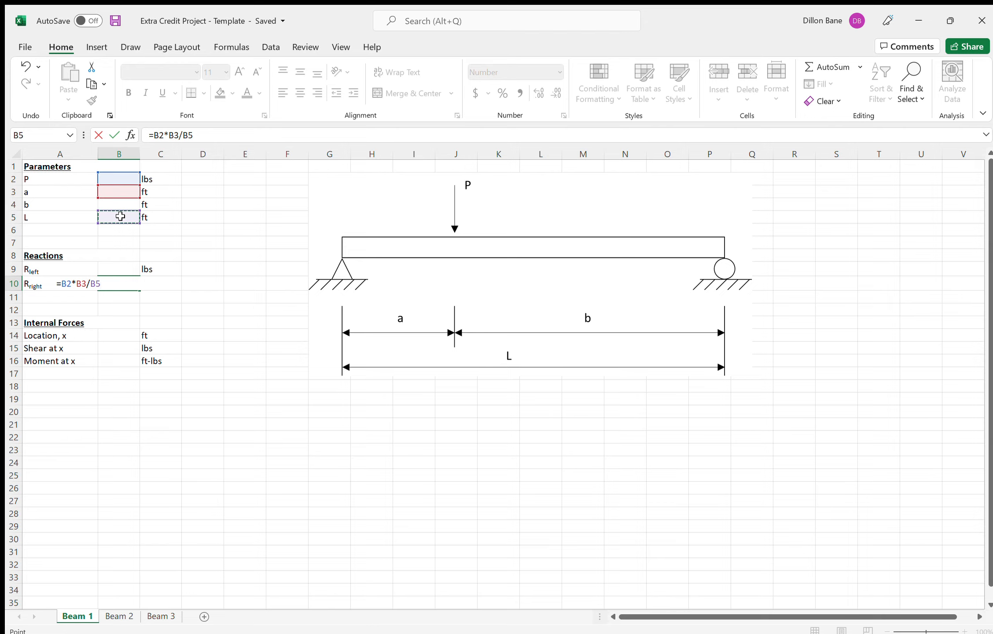
key(Return)
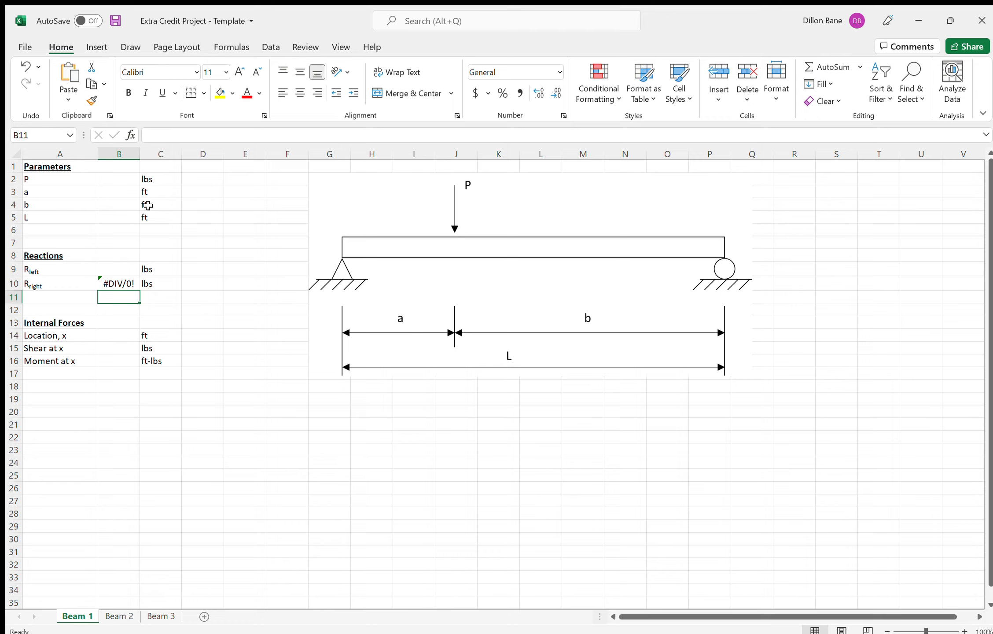
- Fill in the beam parameters with P as 3000 lbs, a as 5 ft and b as 18 ft
click(113, 180)
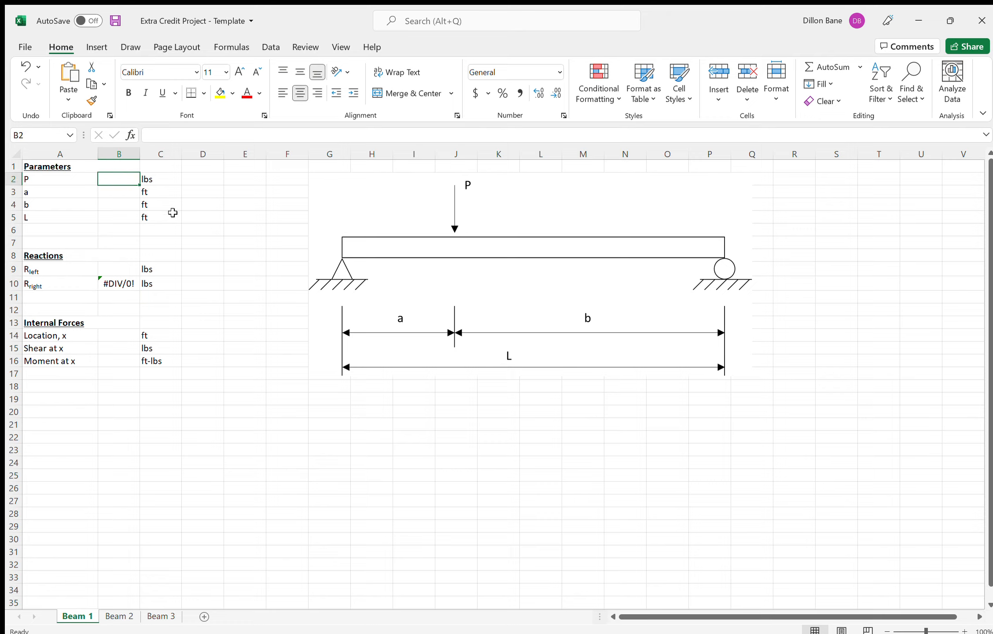
text(3000)
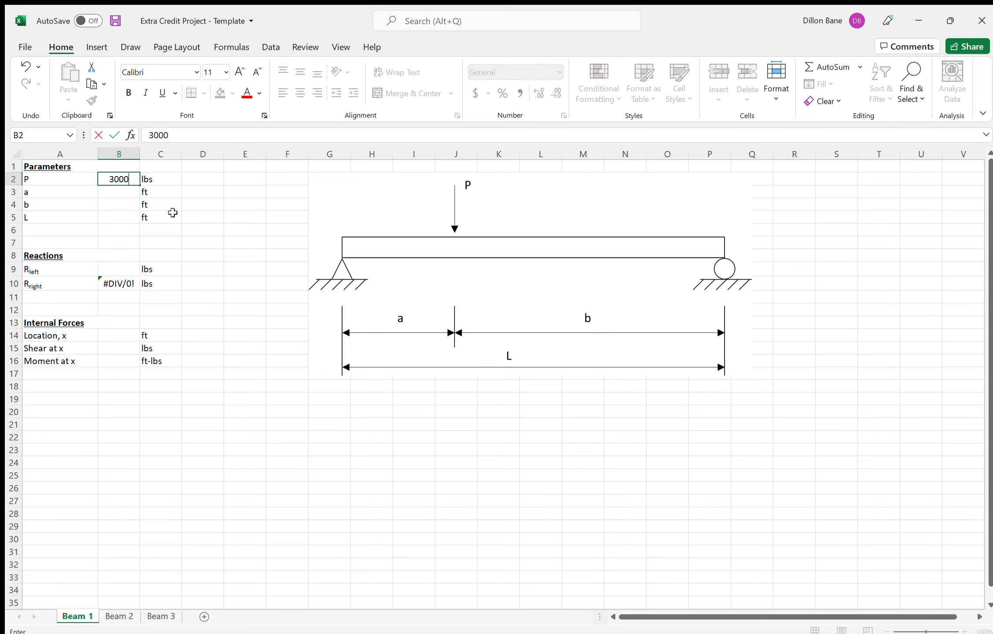
key(Return)
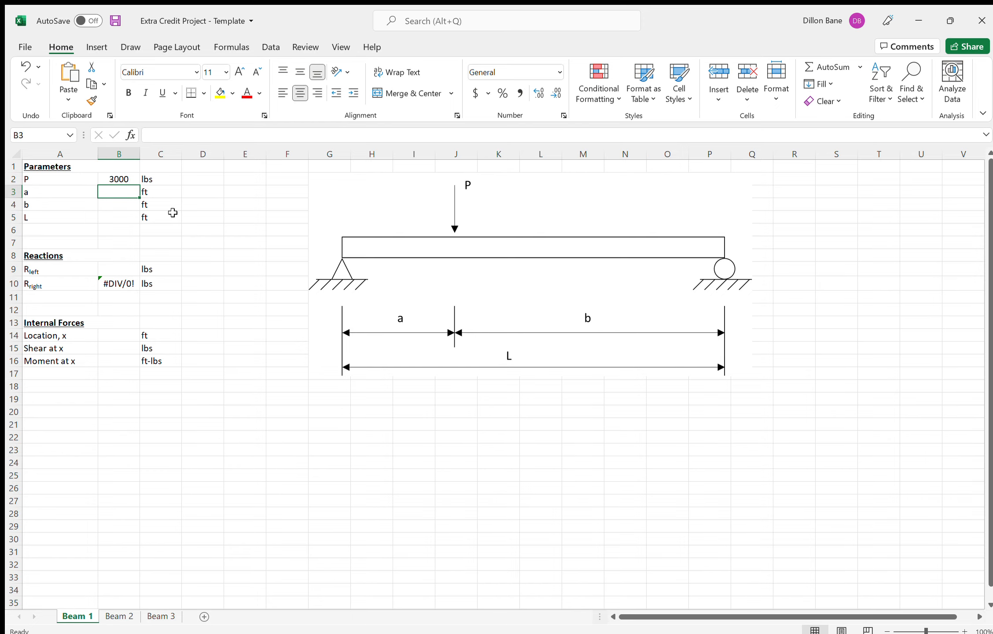
text(5)
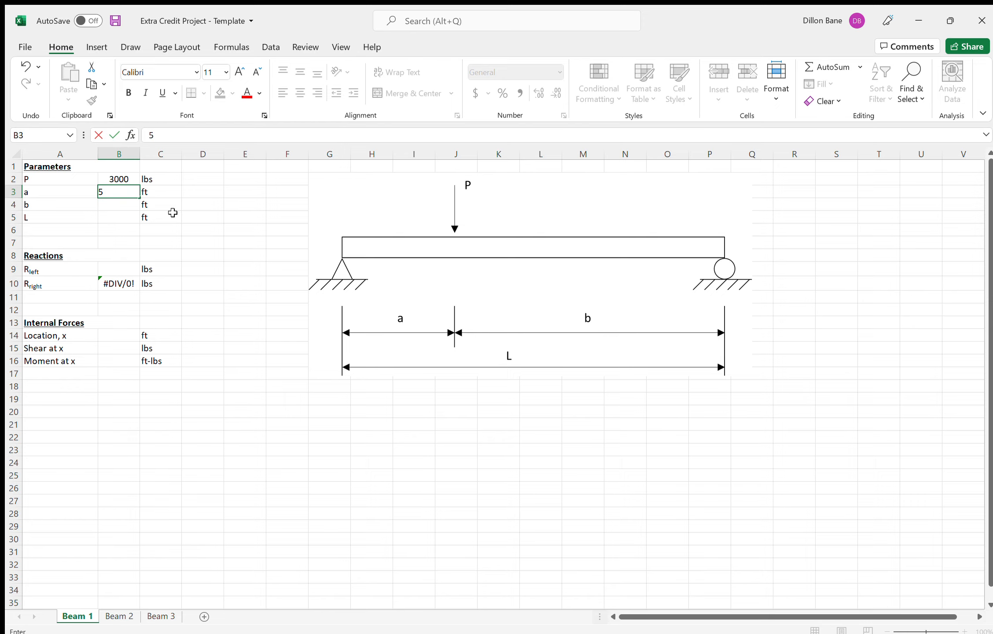
key(Return)
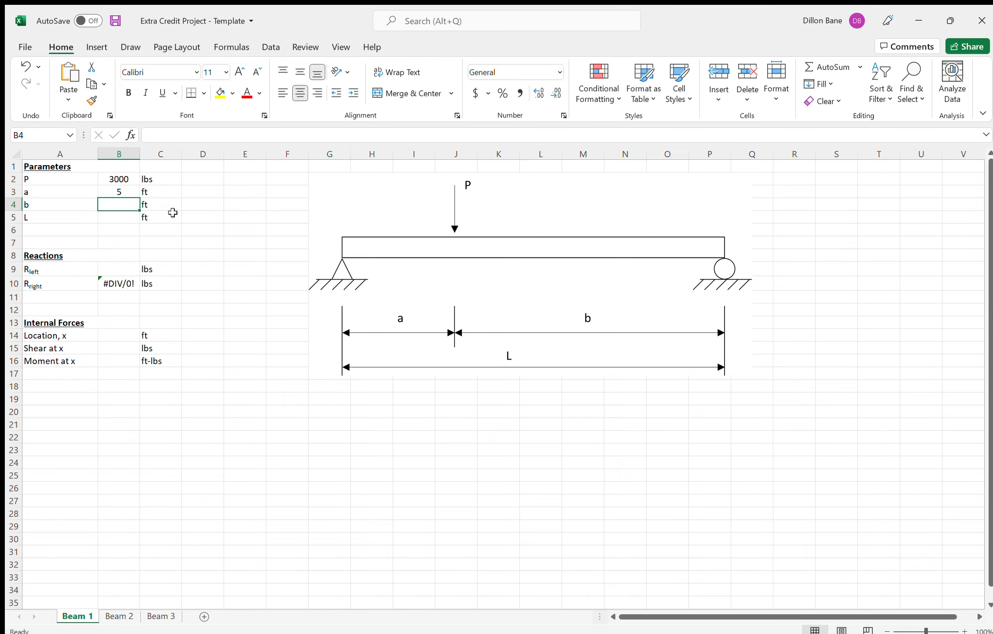
text(18)
key(Return)
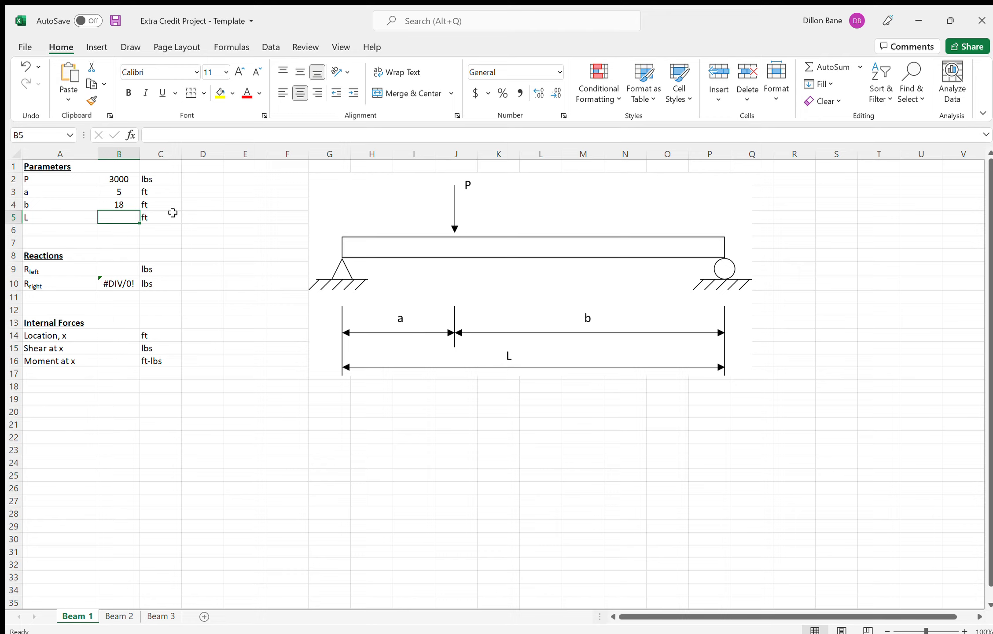
- Calculate the beam length L in cell B5 with the formula =B3+B4
text(=)
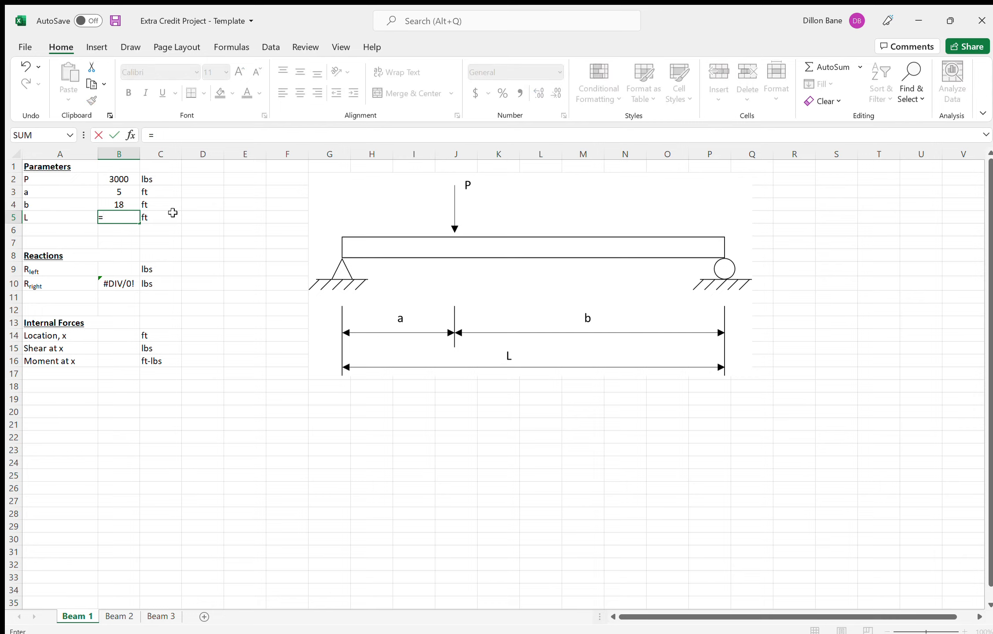
key(Up)
key(Up)
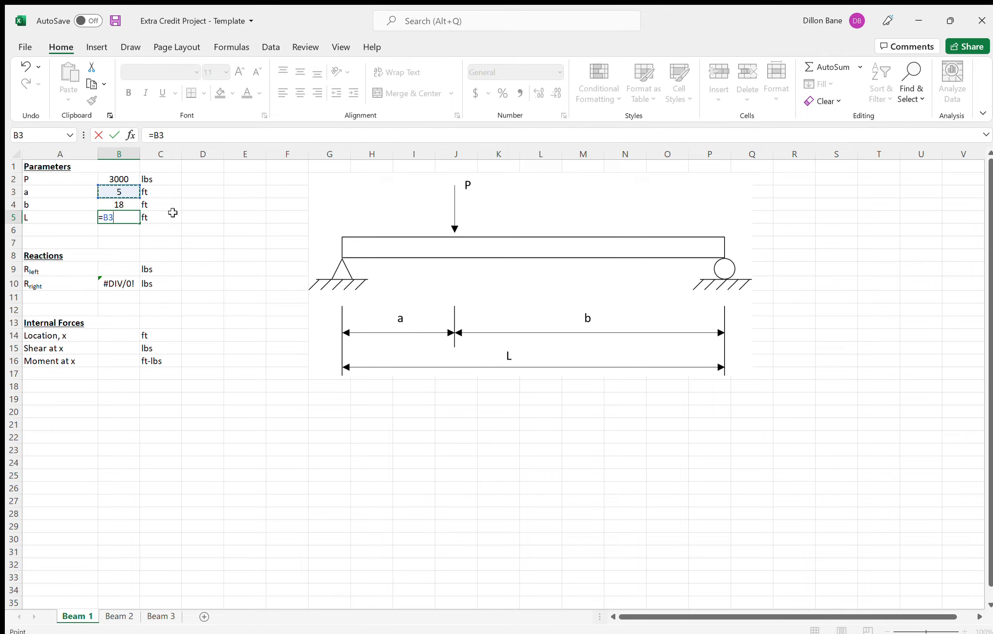
text(+)
key(Up)
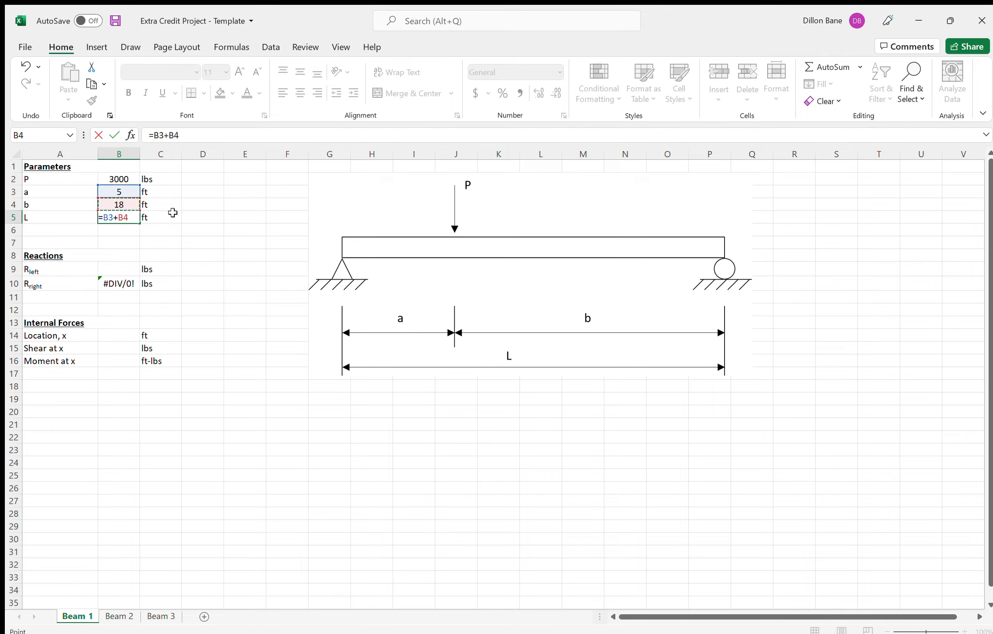
key(Return)
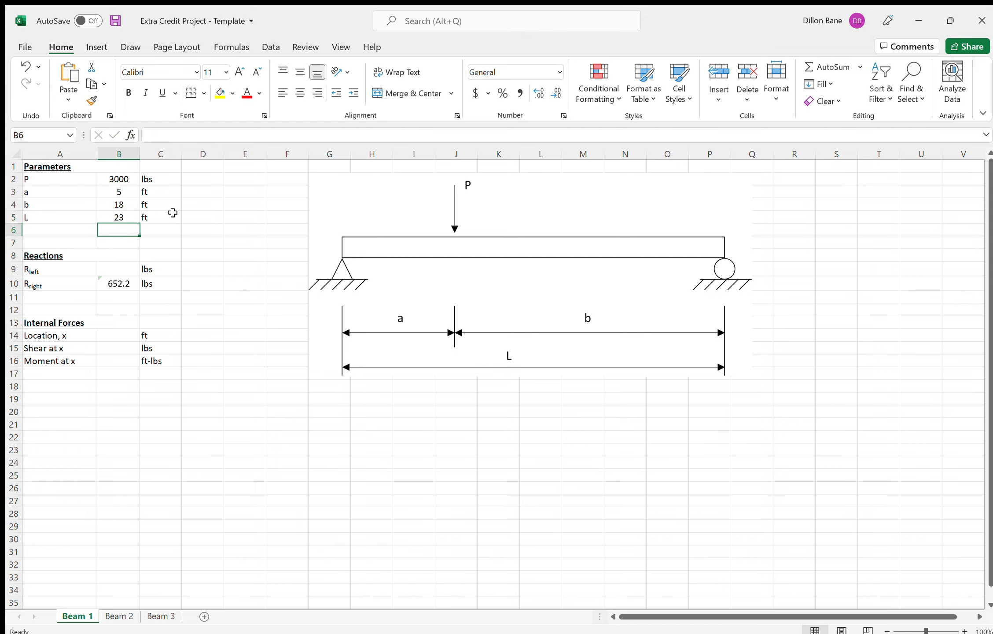
- Test the formulas by setting distance a to 8 ft, and restore it to 5 ft
click(114, 215)
click(127, 193)
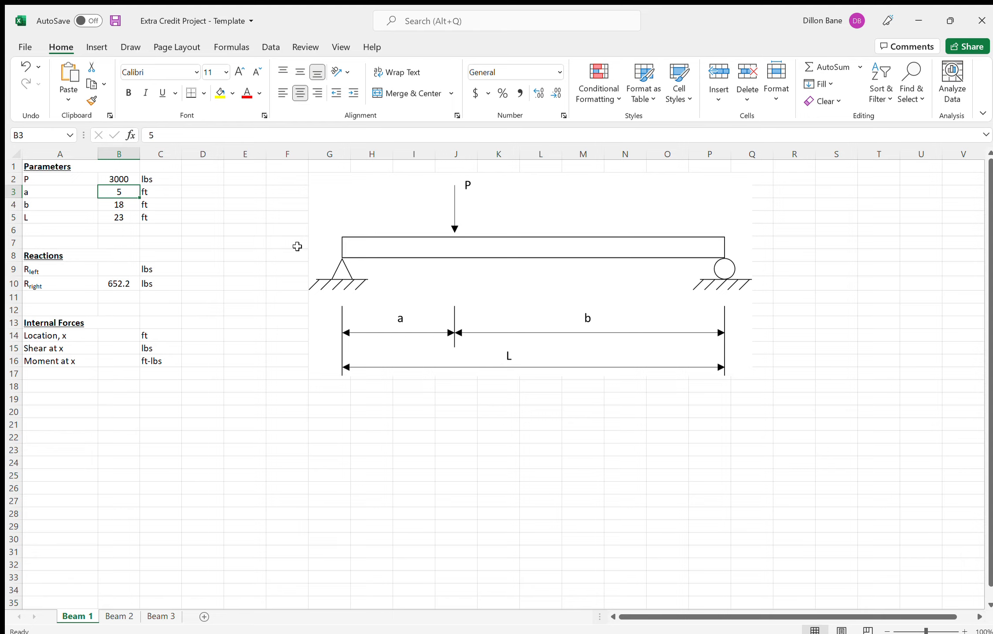
text(8)
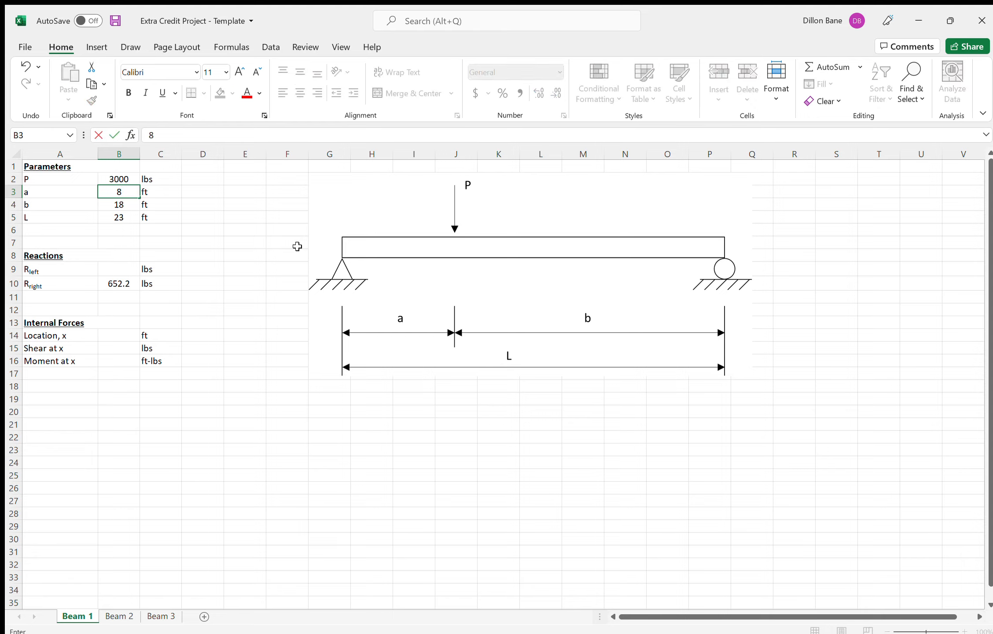
key(Return)
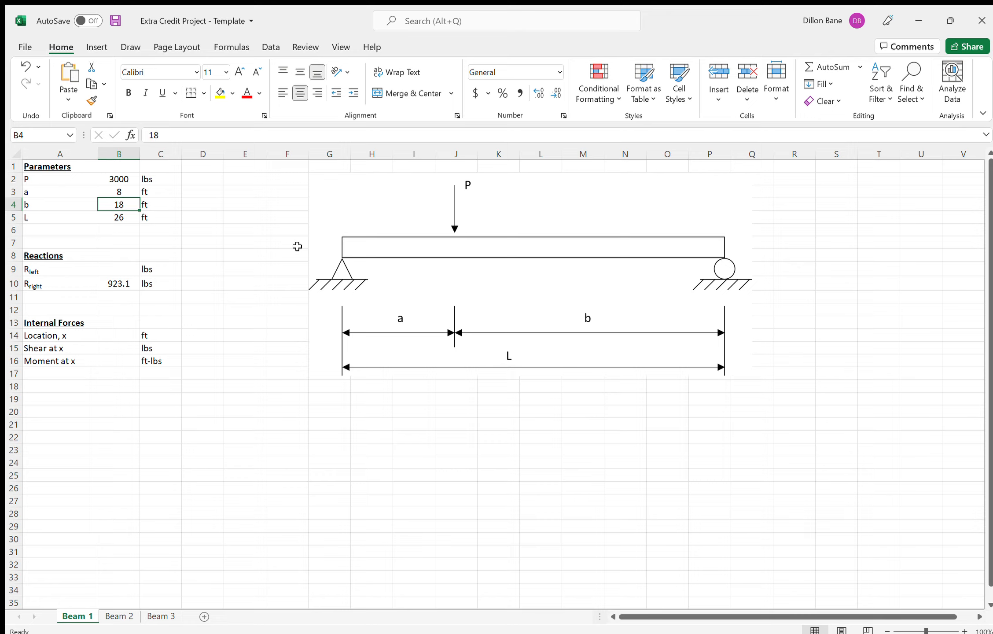
key(Up)
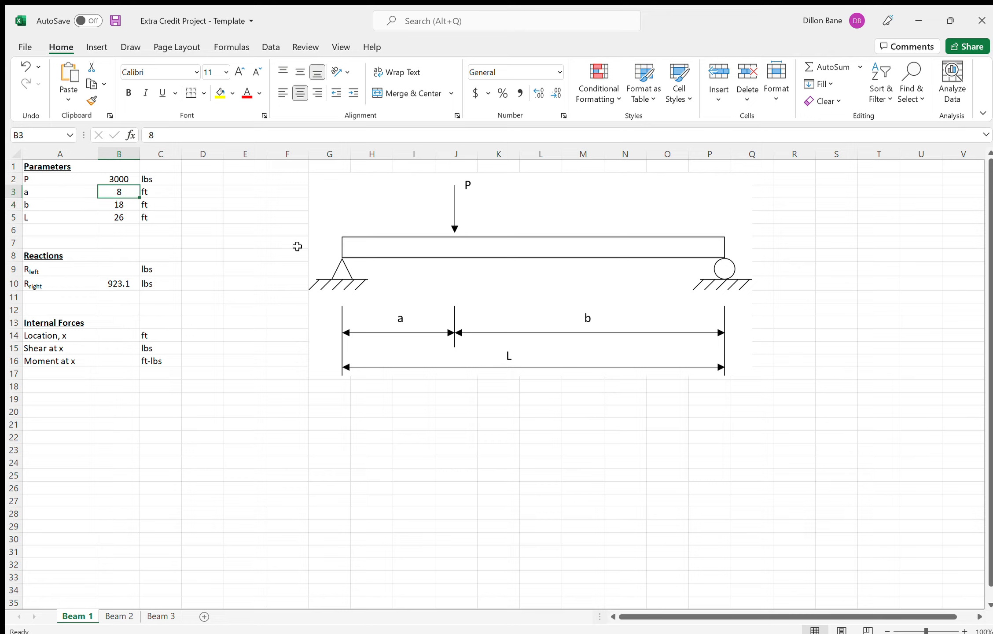
text(5)
key(Return)
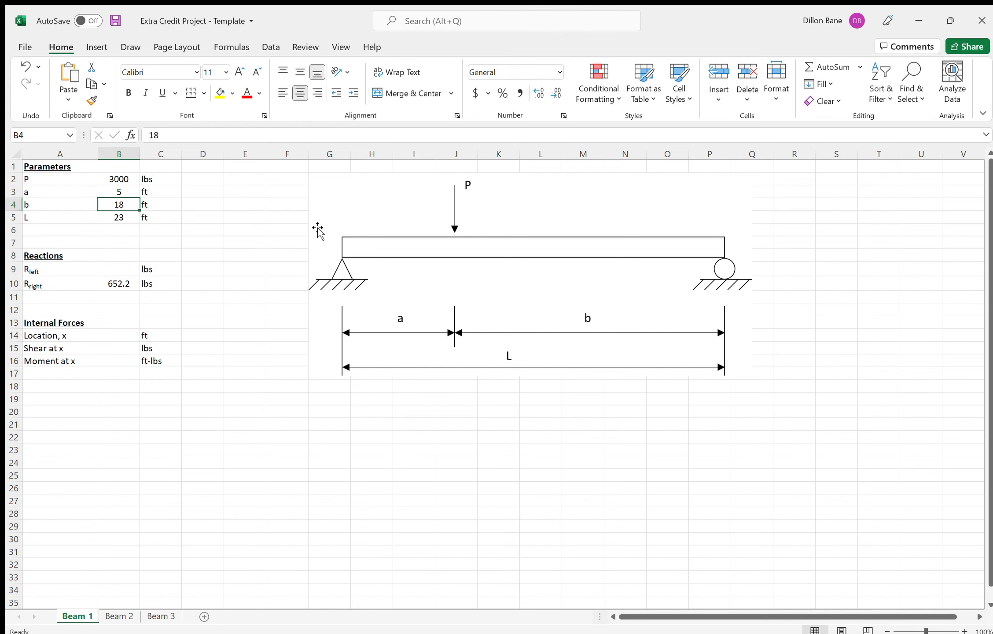
- Enter the left reaction formula =B2*B4/B5 in cell B9
click(121, 281)
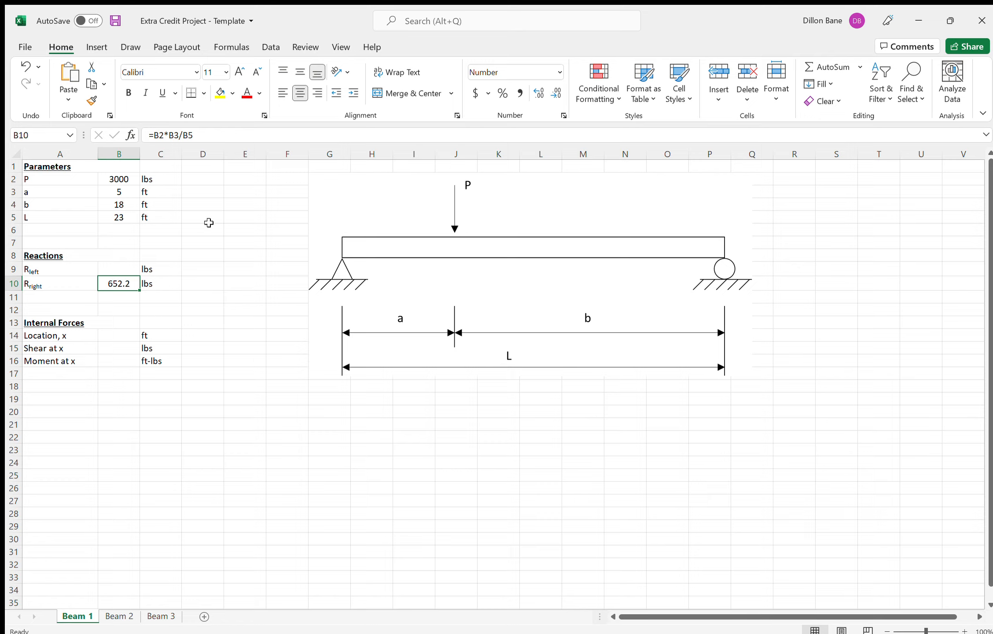
click(121, 267)
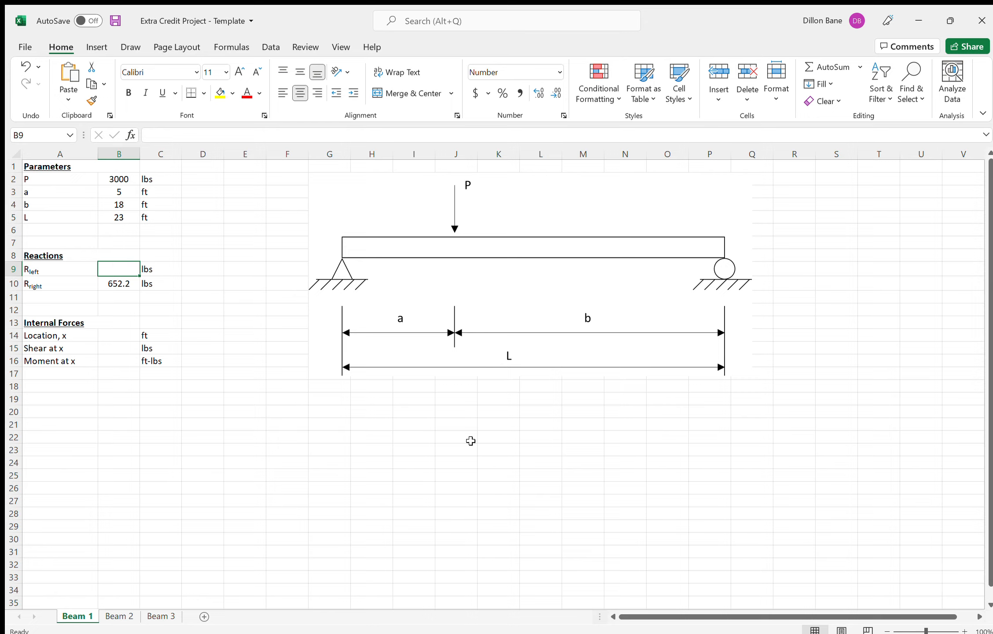
text(=)
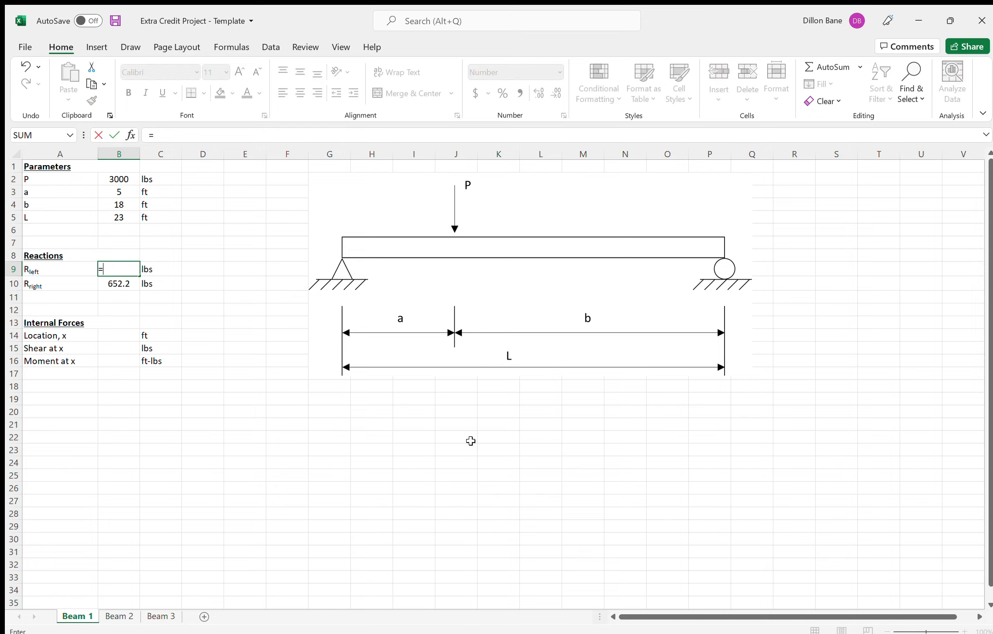
click(124, 178)
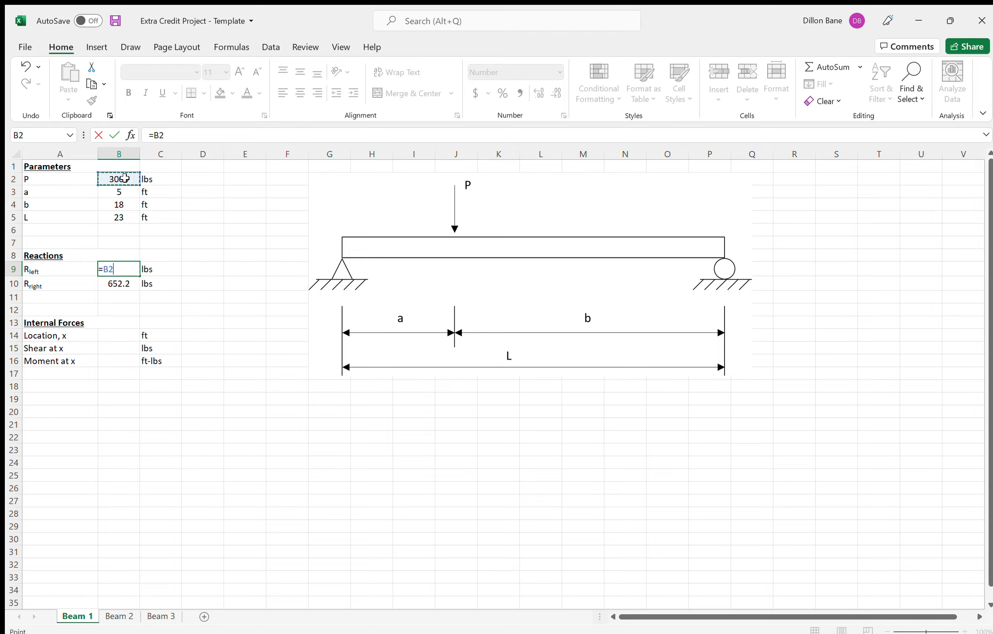
text(*)
click(118, 204)
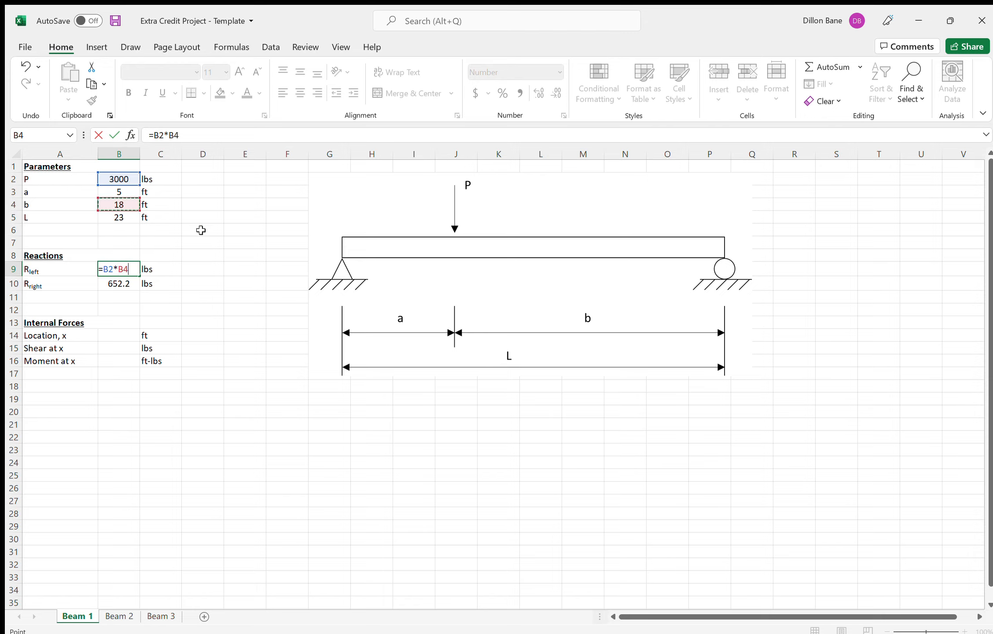
text(/)
click(128, 216)
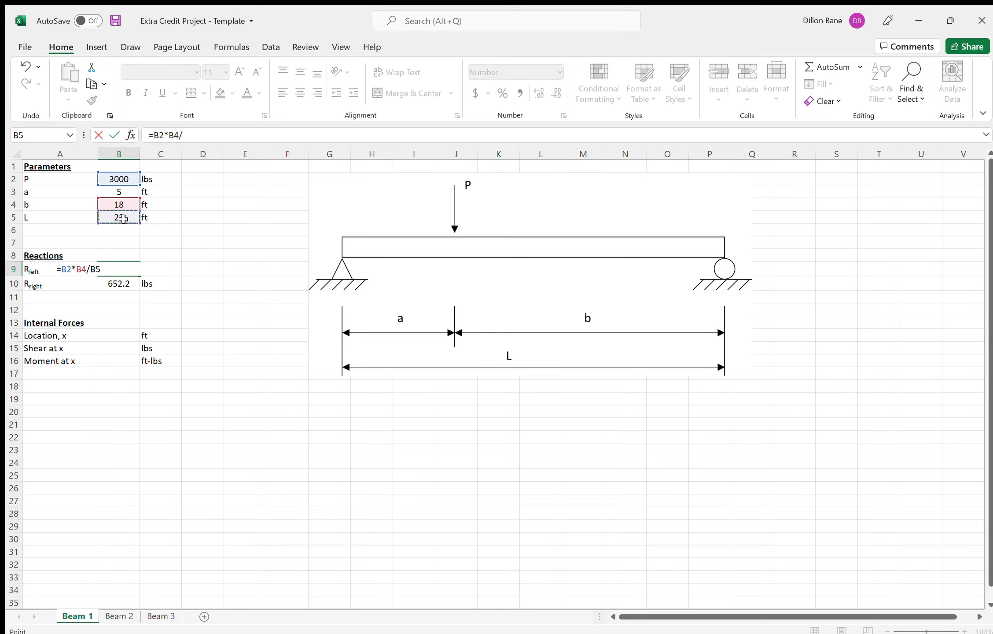
key(Return)
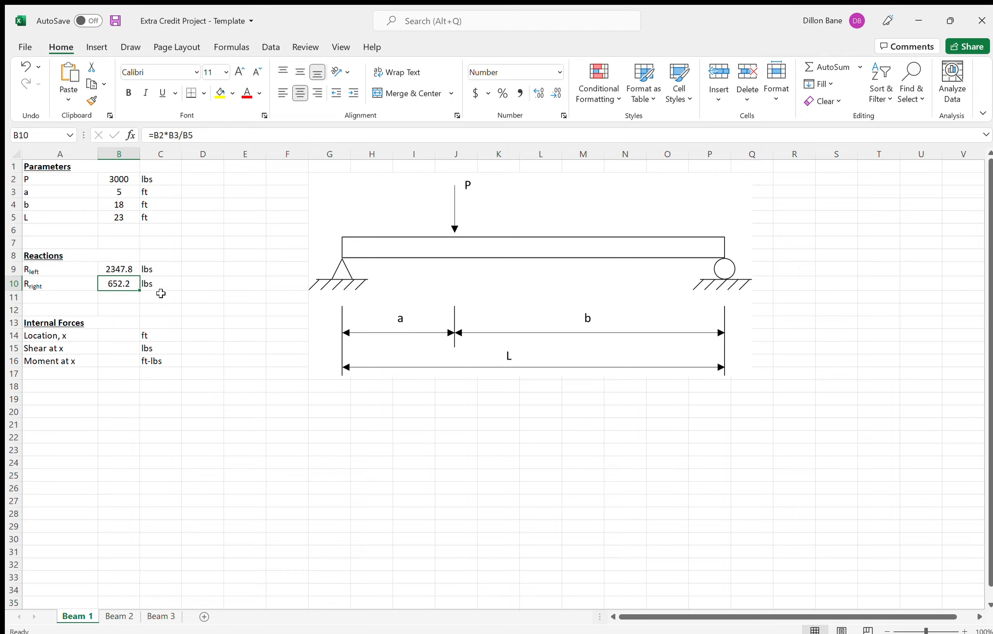
- Set the internal forces location x in cell B14 to 3 ft
click(126, 334)
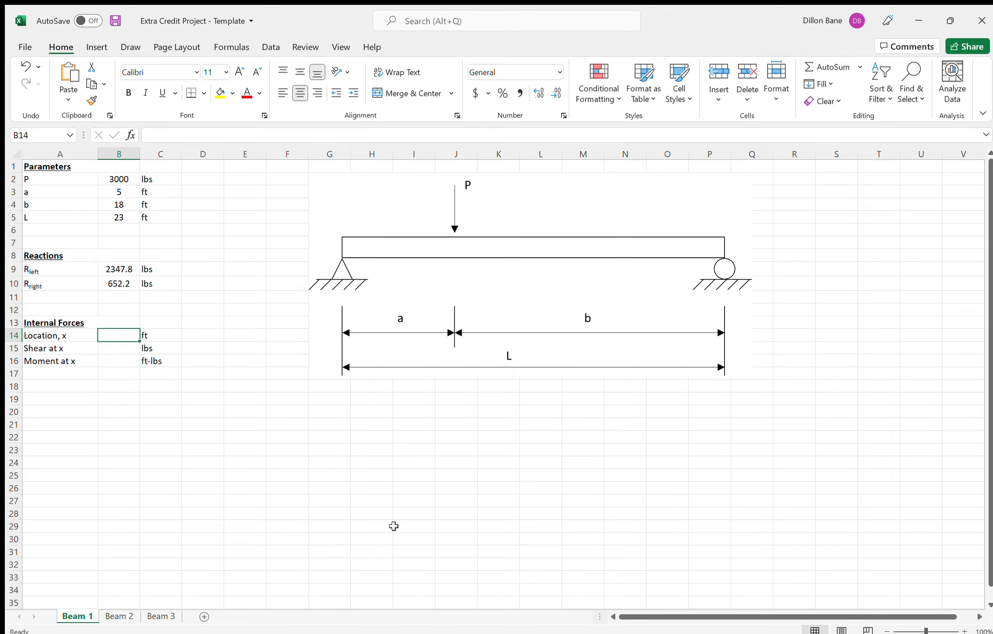
text(3)
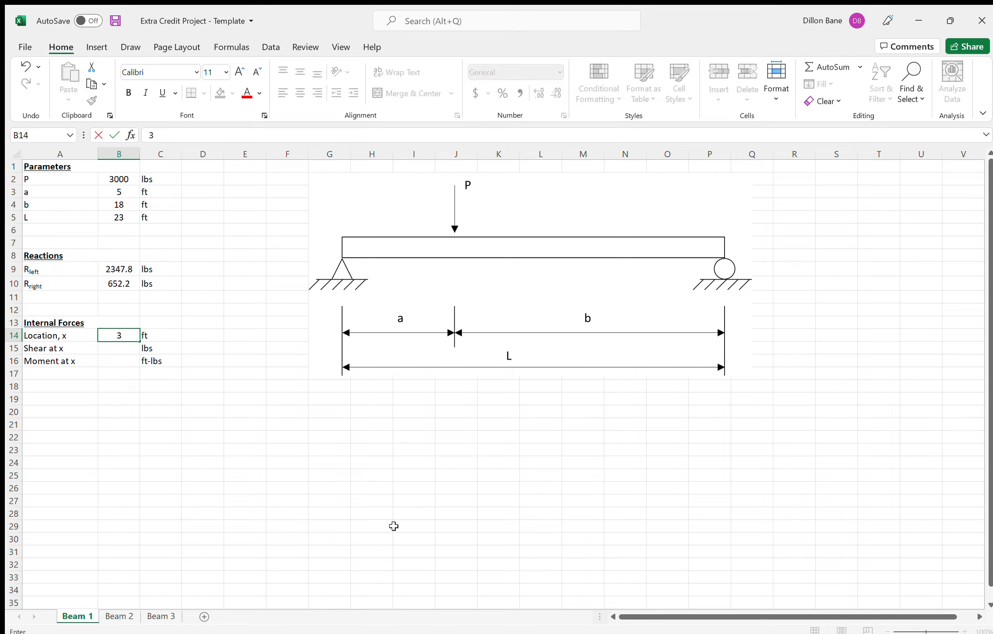
key(Return)
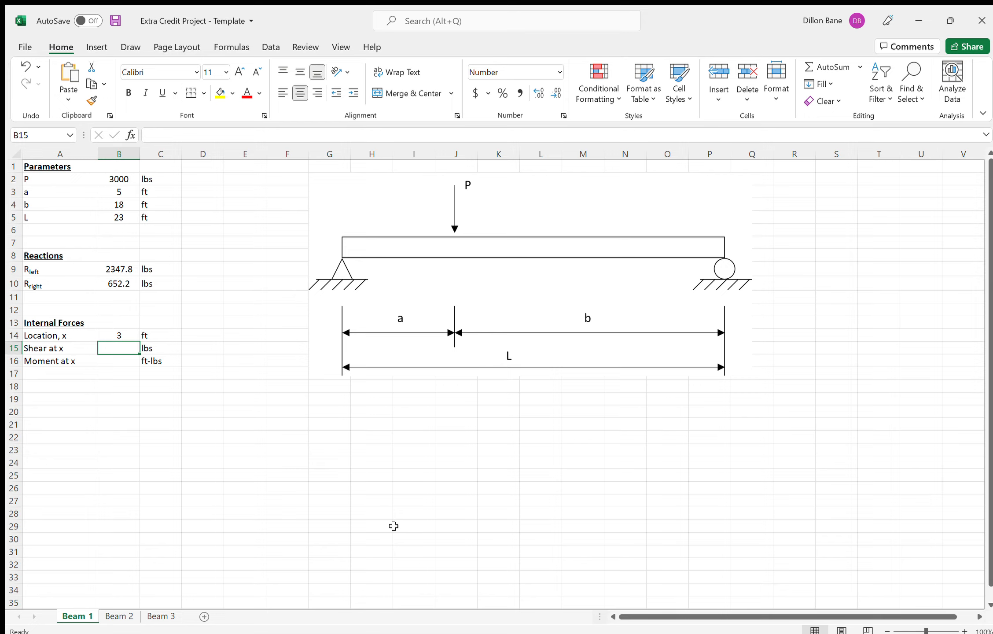
- Start an IF formula in the shear cell B15 with the condition B14<=B3
text(=)
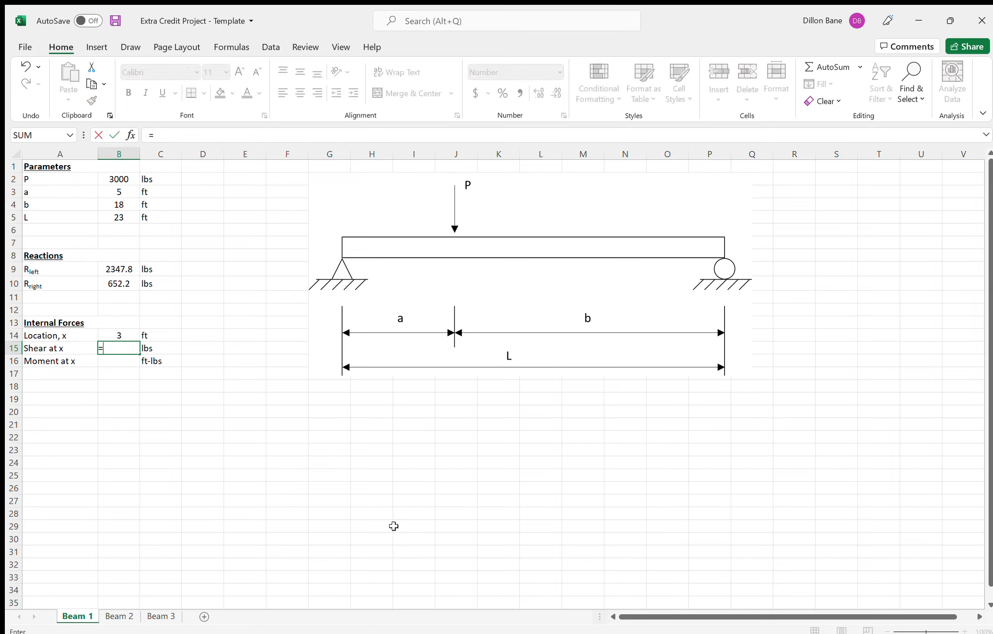
text(if()
click(119, 334)
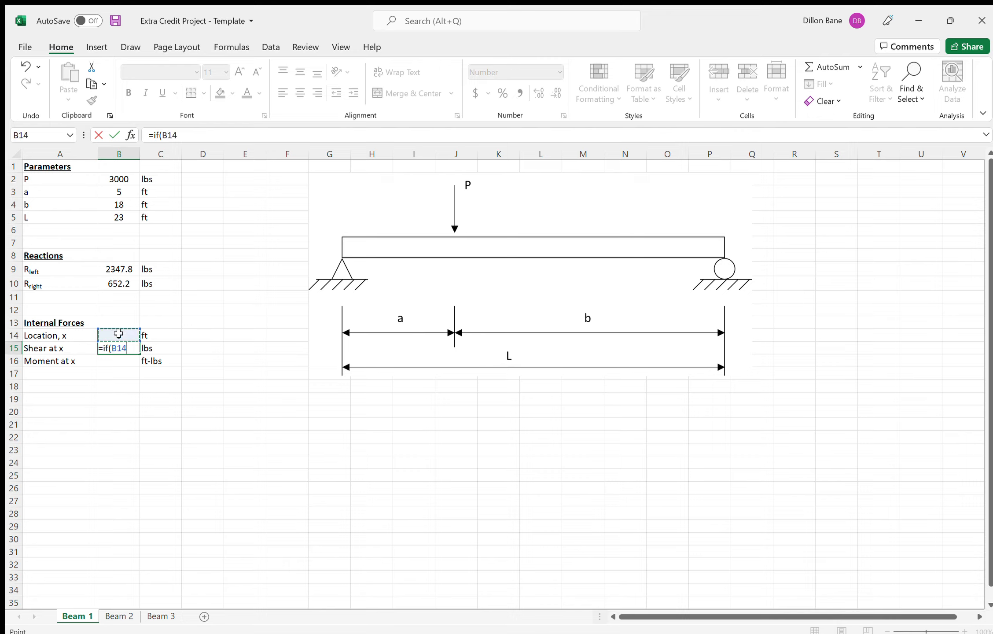
text(<=)
click(115, 192)
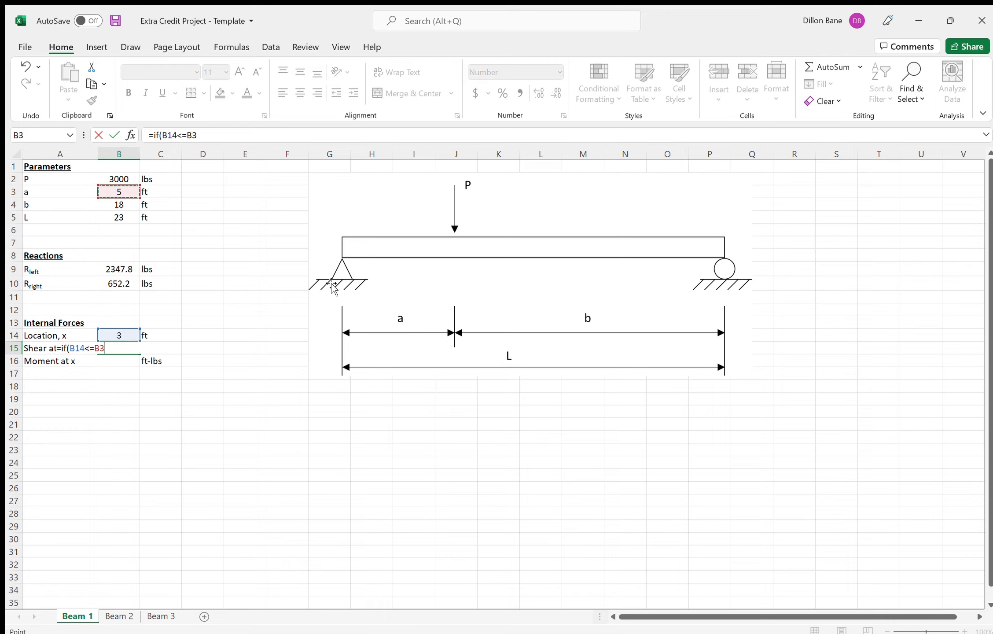
- Add B2*B4/B5 as the value-if-true argument of the shear formula in B15
text(,)
click(127, 178)
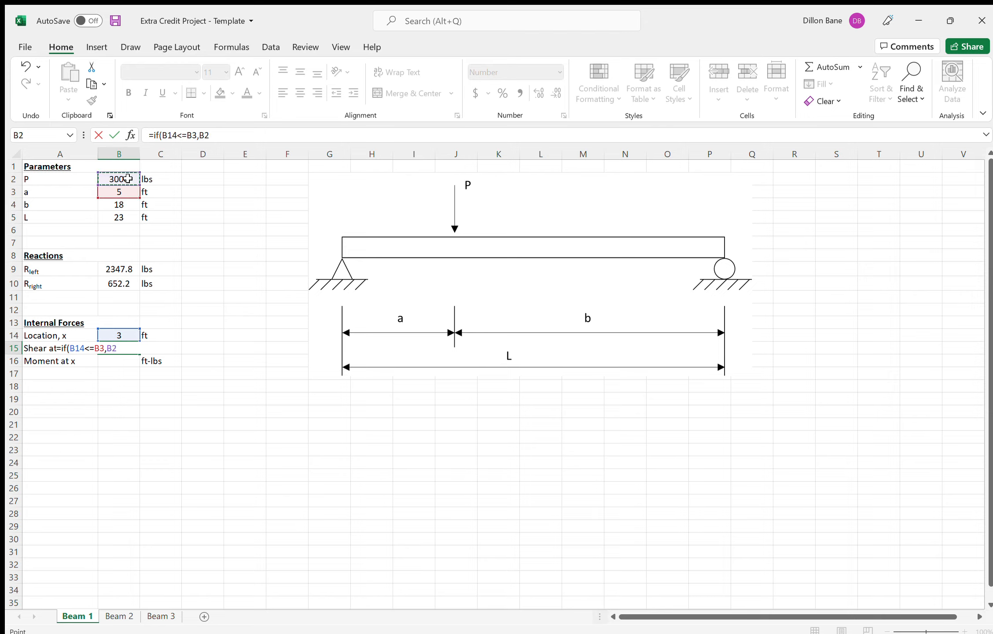
text(*)
click(128, 202)
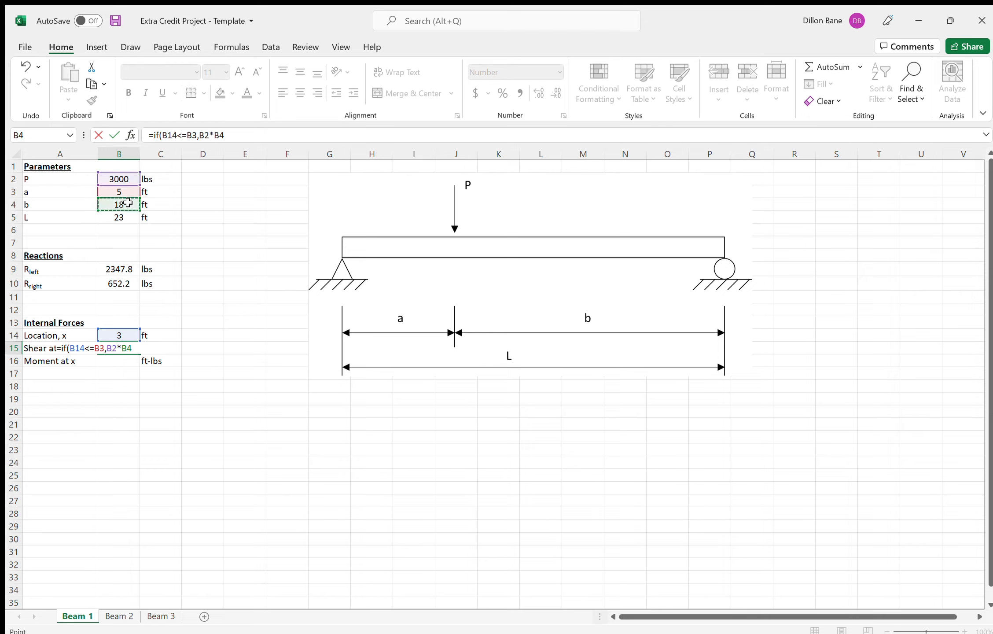
text(/)
click(124, 217)
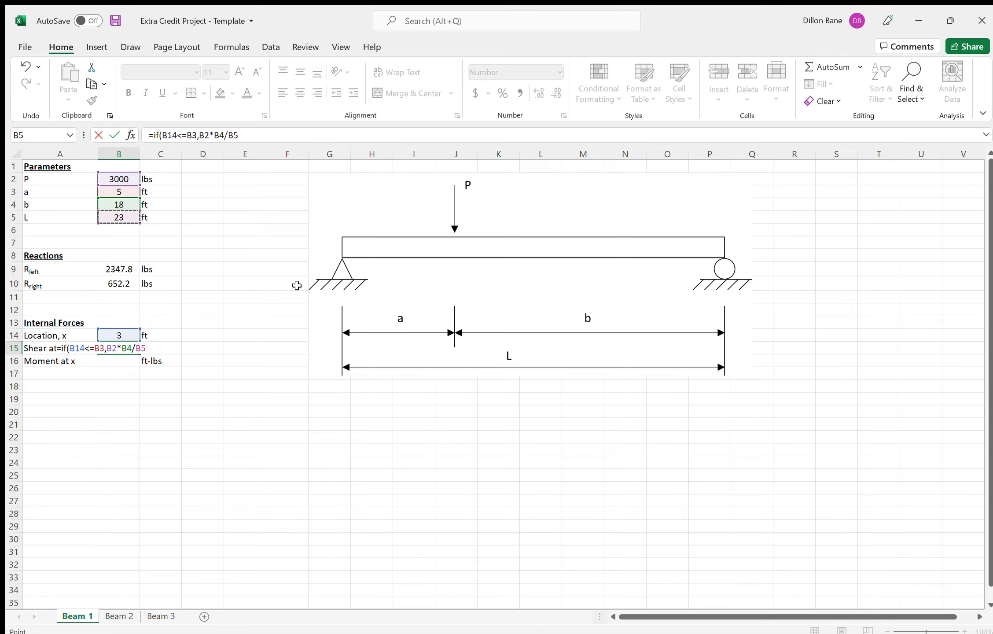
- Complete the B15 shear formula with B2*B4/B5-B2 as the value-if-false argument and enter it
text(,)
click(126, 178)
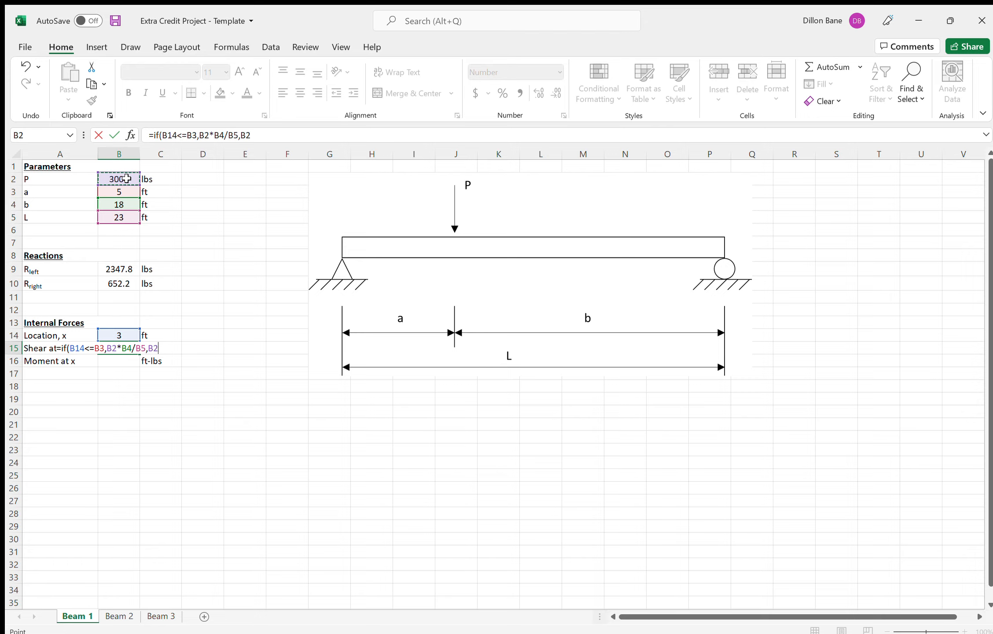
text(*)
click(127, 202)
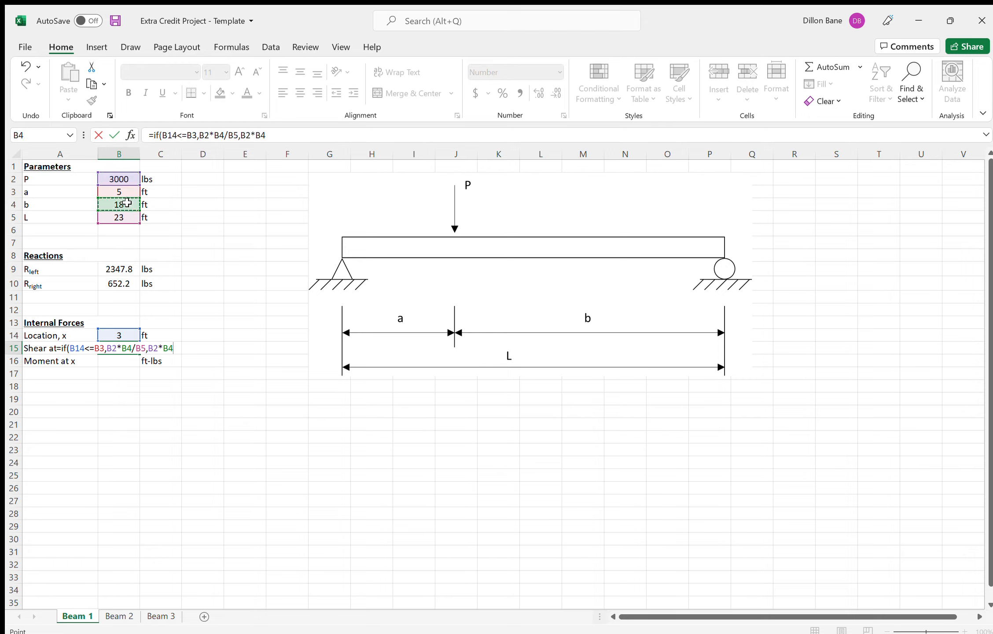
text(/)
click(128, 216)
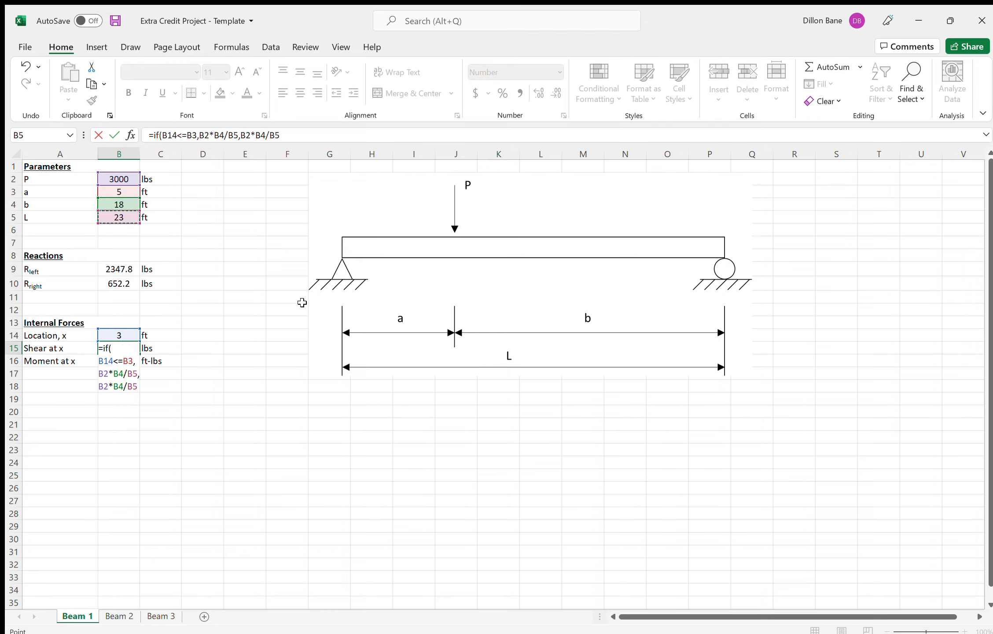
text(-)
click(116, 177)
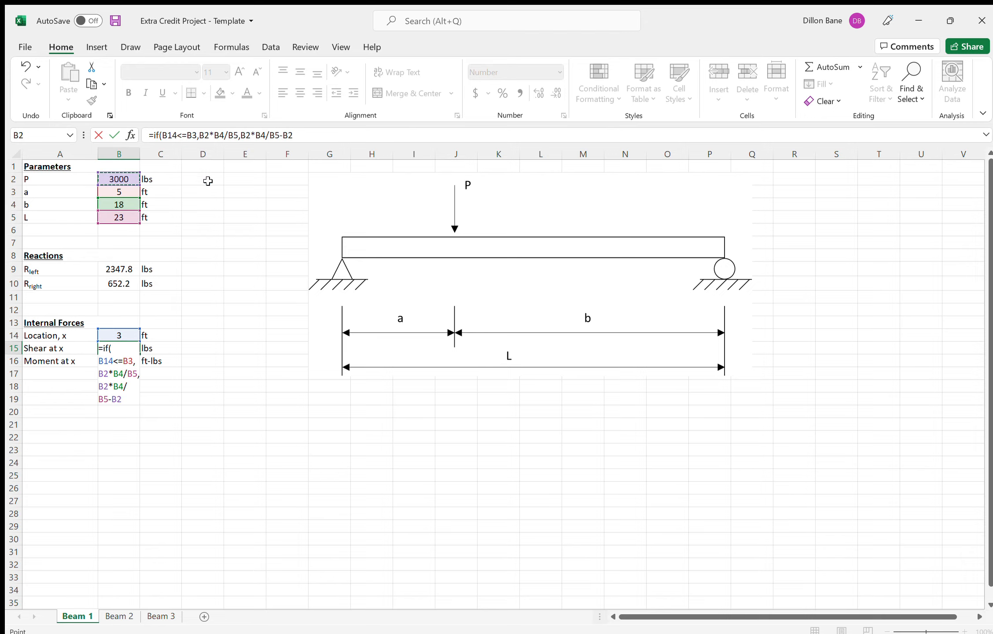
click(331, 138)
text())
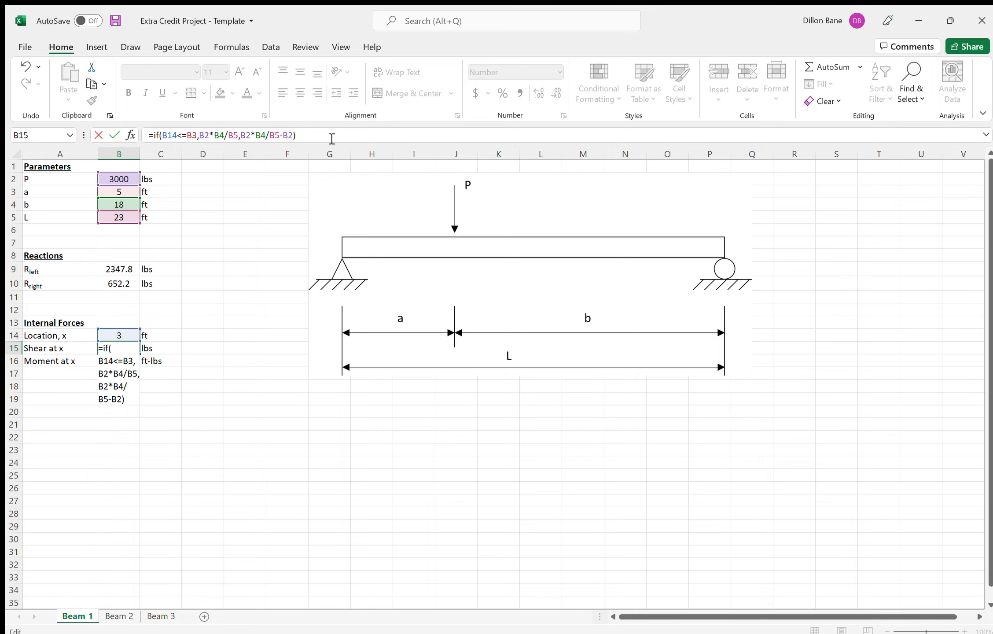
key(Return)
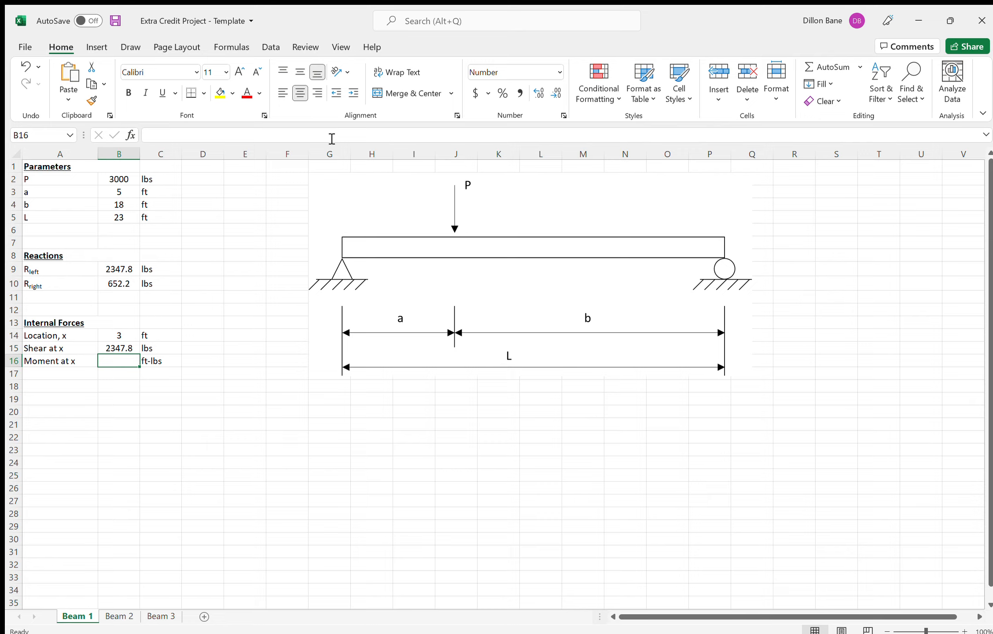
- Test the shear formula by setting location x in B14 to 12 ft, and restore it to 3 ft
click(113, 336)
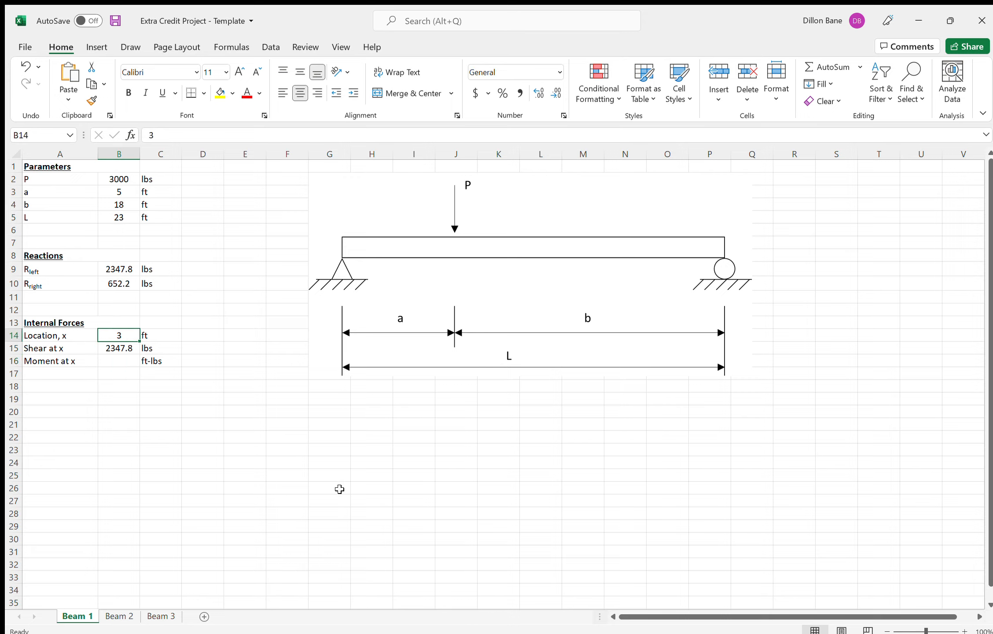
text(12)
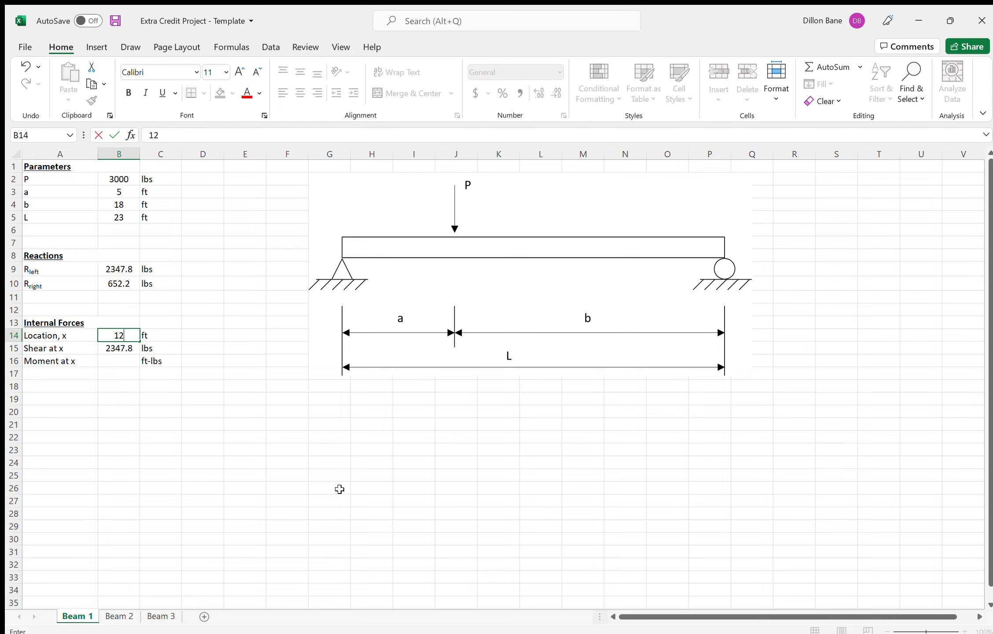
key(Return)
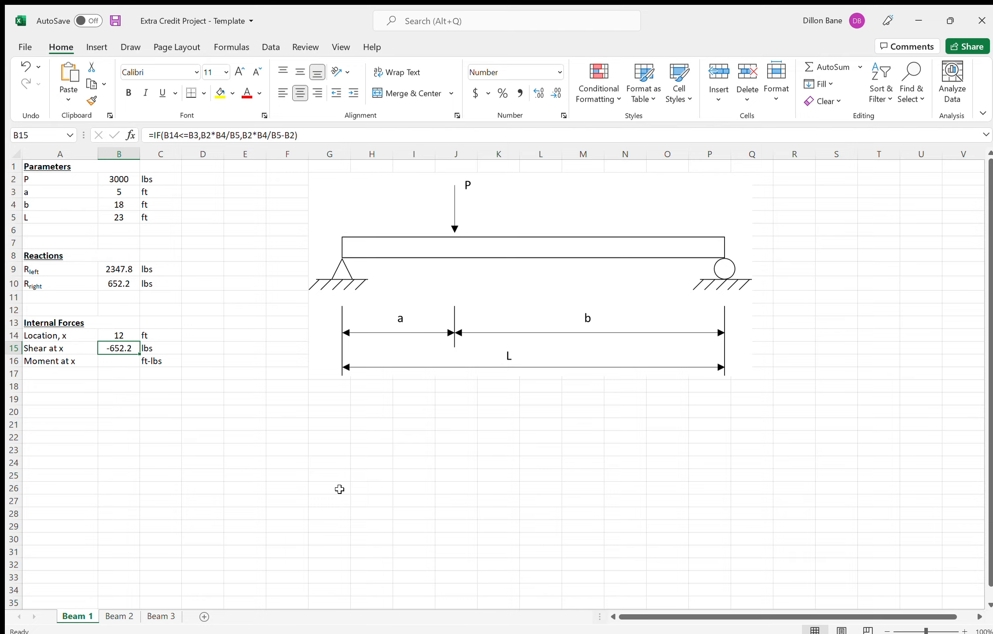
key(Up)
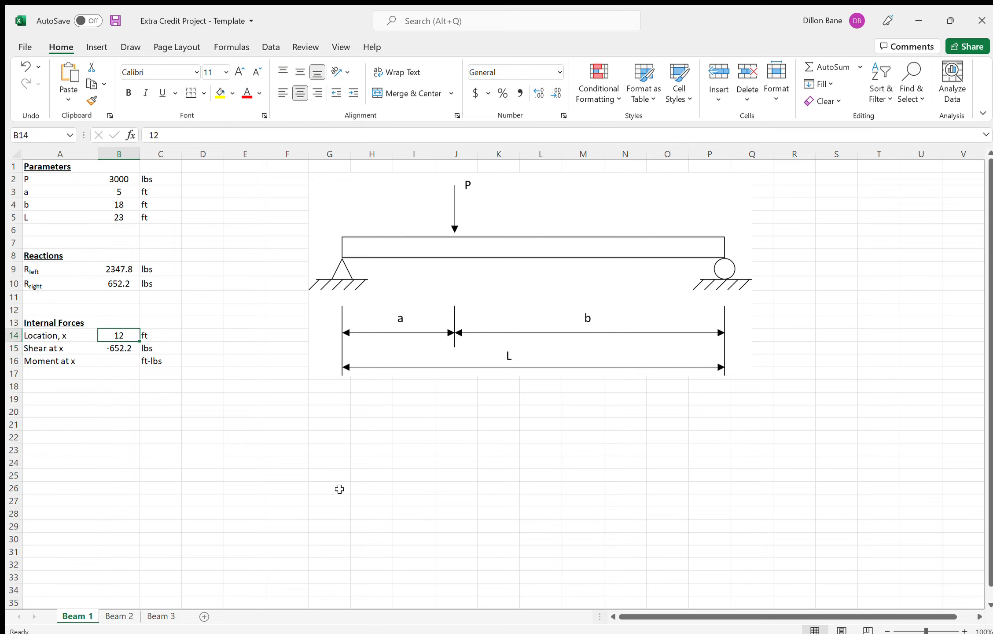
text(3)
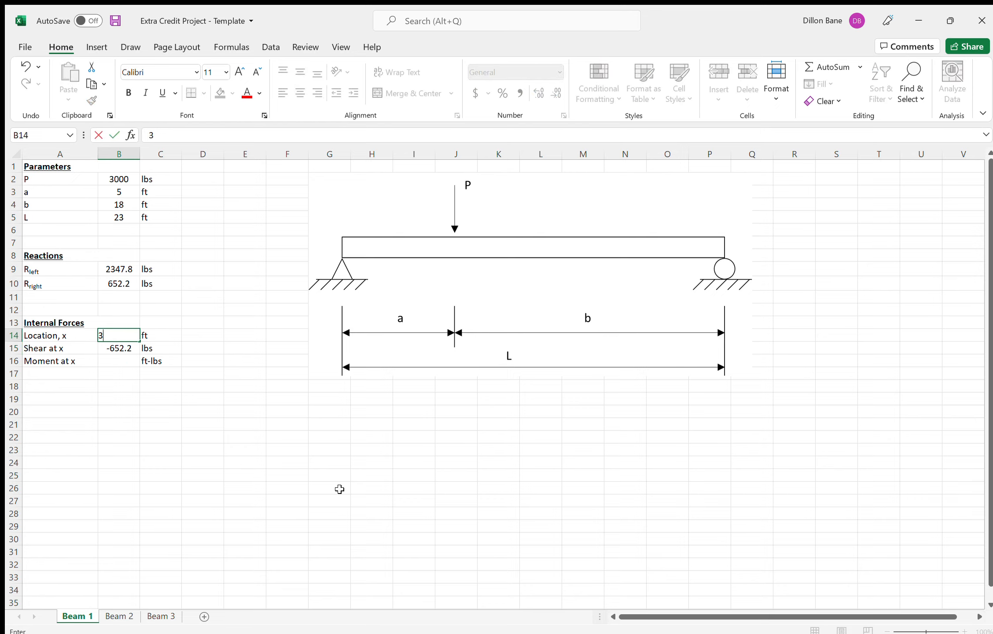
key(Return)
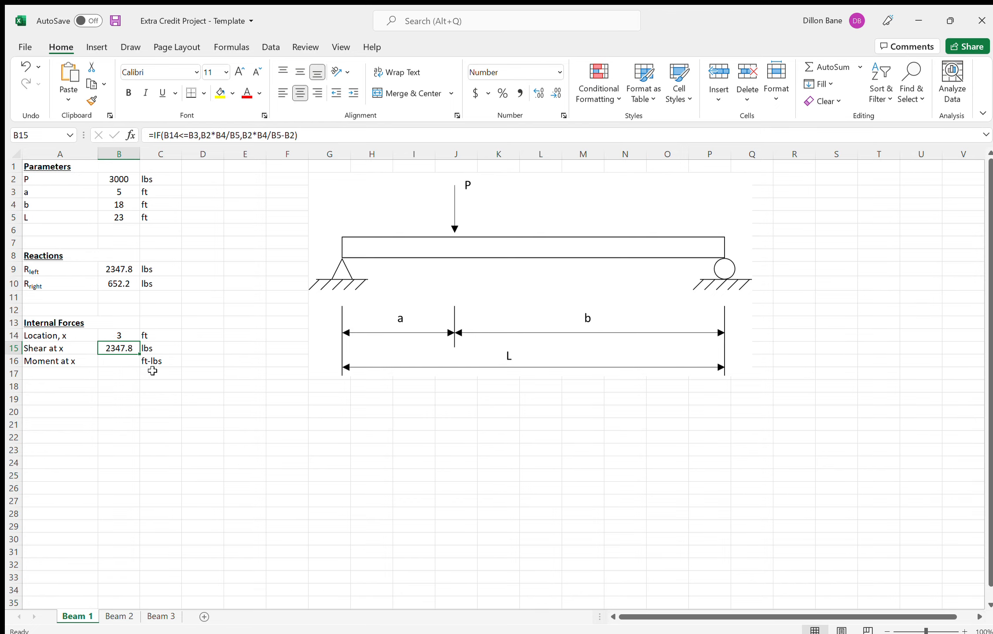
- Start an IF formula in the moment cell B16 with the condition B14<=B3
click(128, 358)
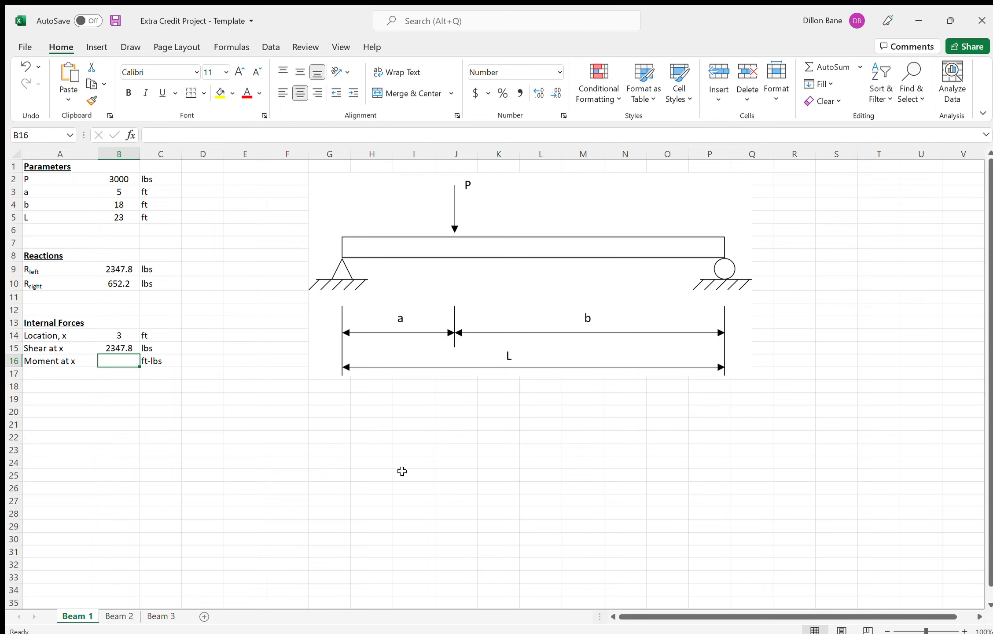
text(=)
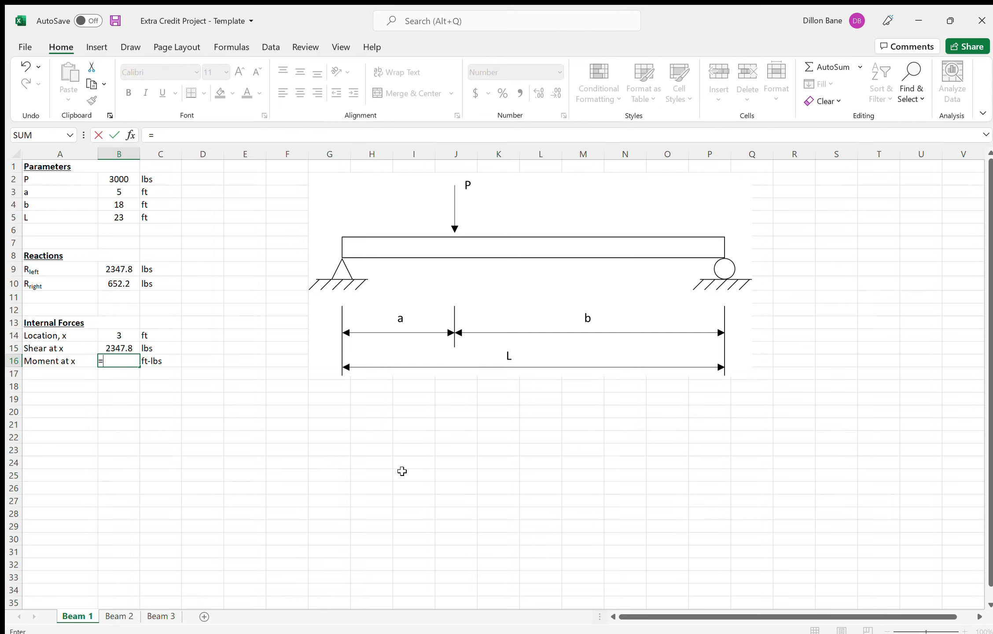
text(if()
click(123, 335)
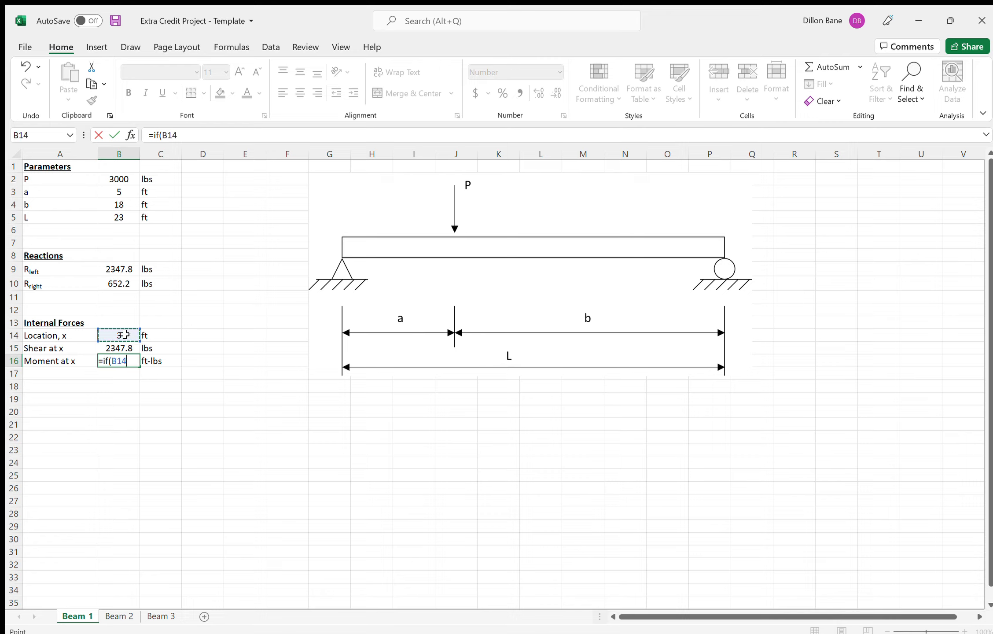
text(<=)
click(124, 191)
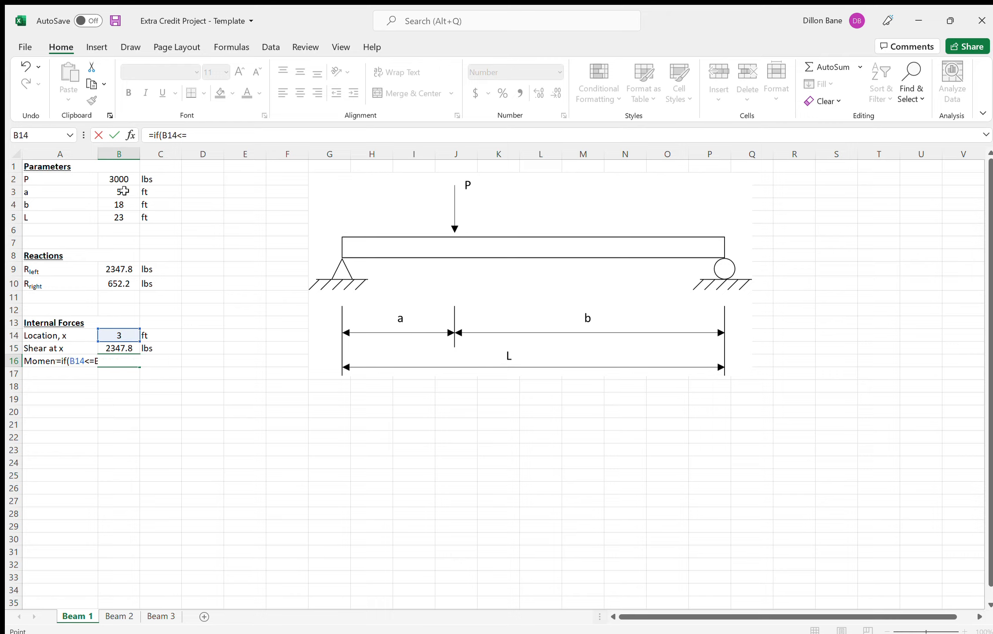
- Add B2*B4/B5*B14 as the value-if-true argument of the moment formula in B16
text(,)
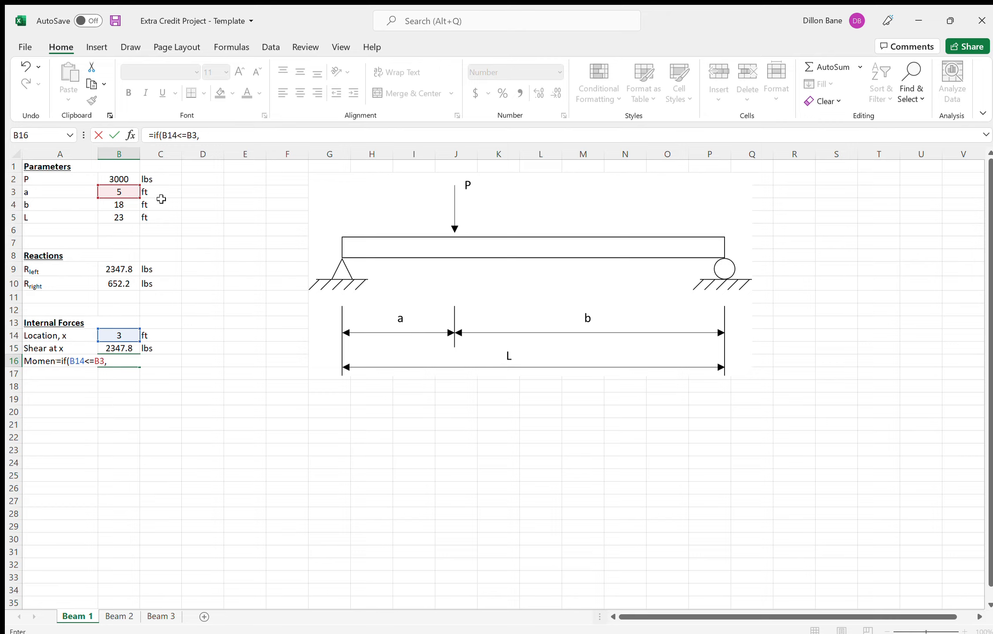
click(127, 179)
text(*)
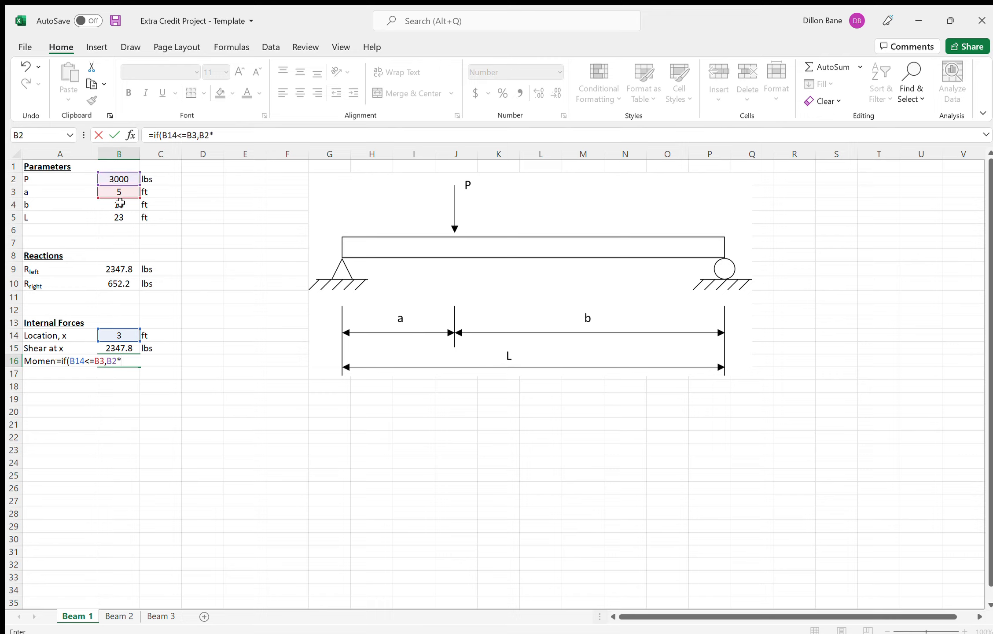
click(119, 204)
text(/)
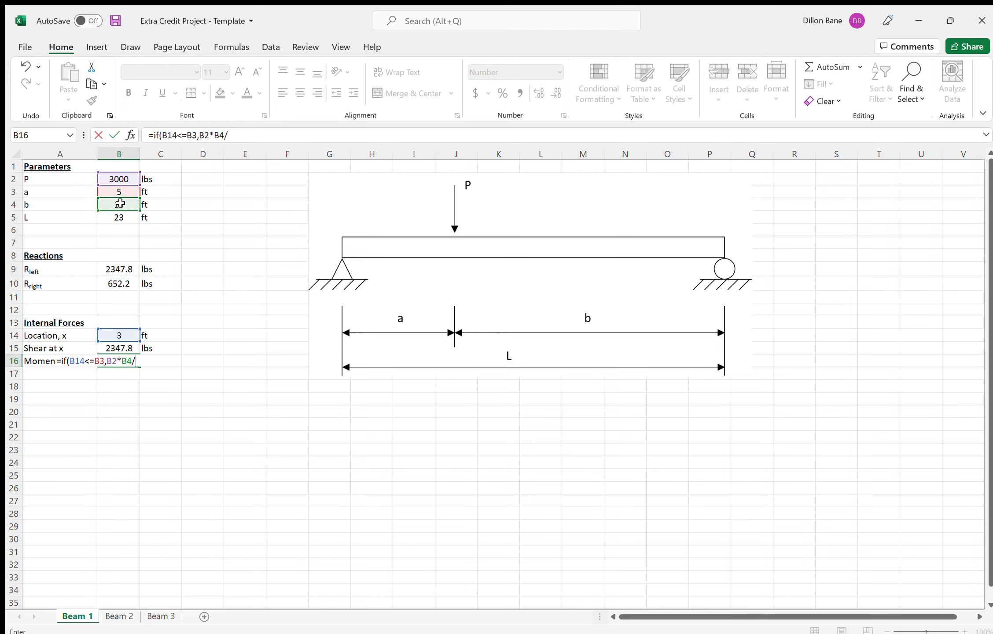
click(119, 218)
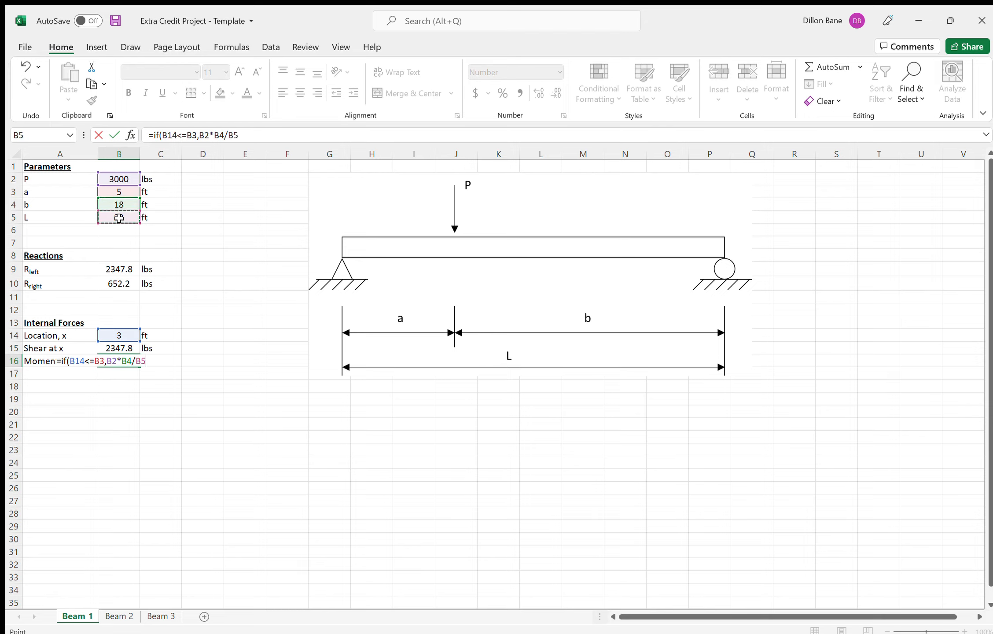
text(*)
click(123, 335)
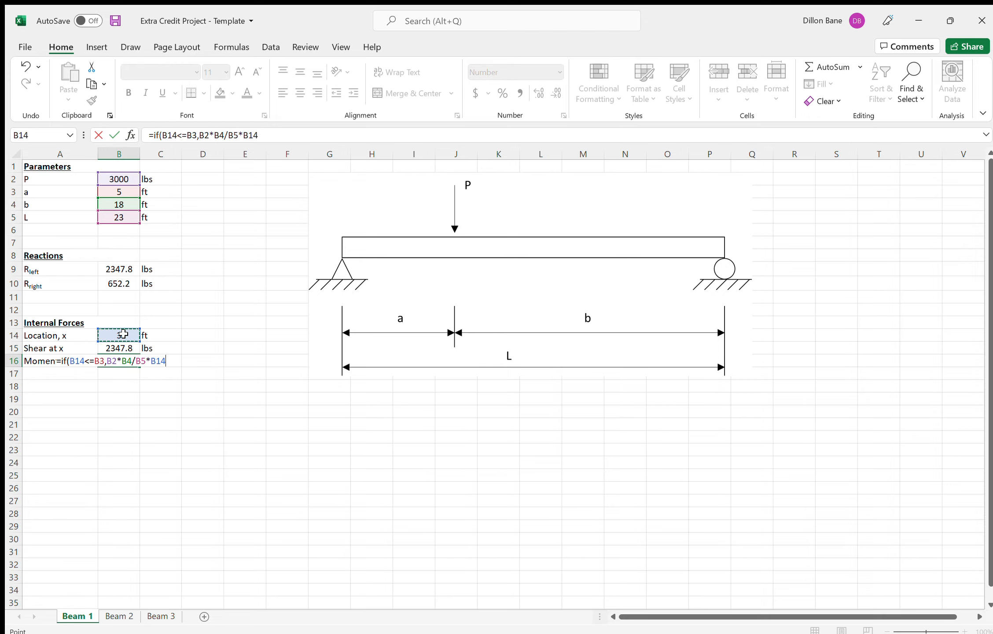
- Begin the value-if-false argument of the B16 moment formula with the left reaction term B2*B4/B5*B14
text(,)
click(120, 179)
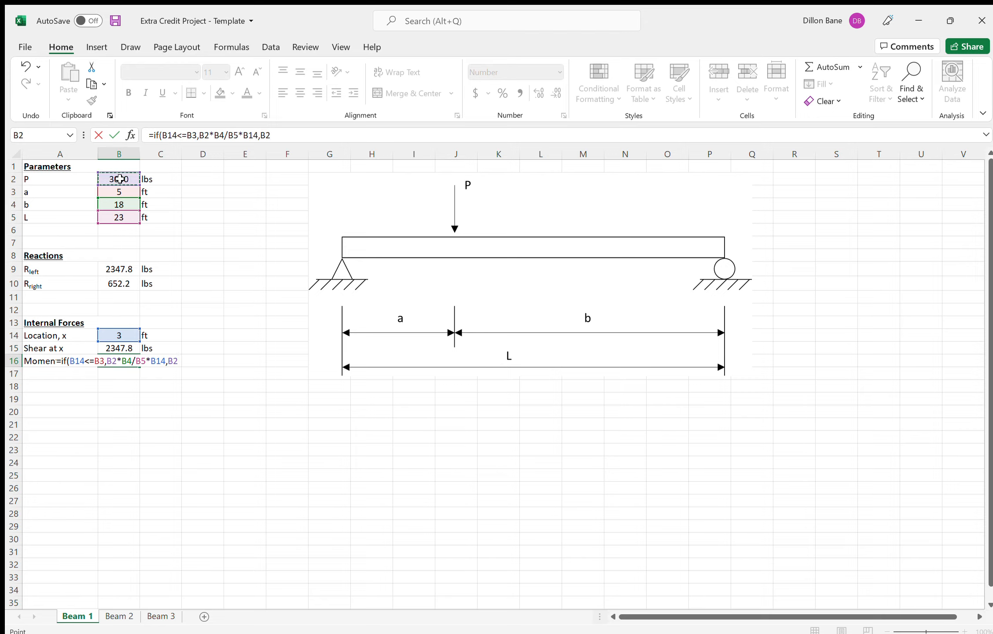
text(*)
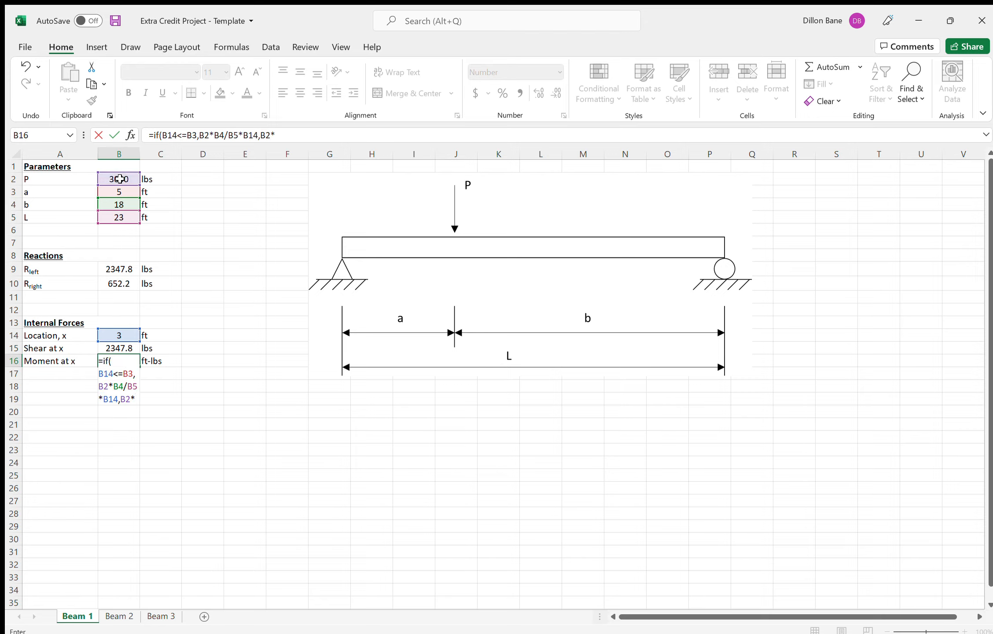
click(303, 135)
click(118, 204)
text(/)
click(129, 217)
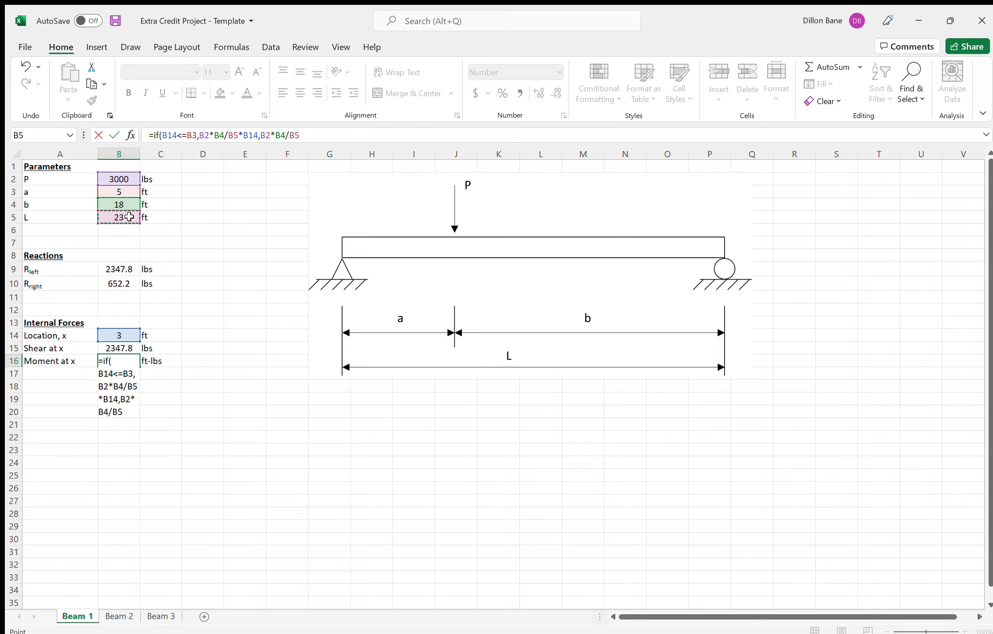
text(*)
click(121, 333)
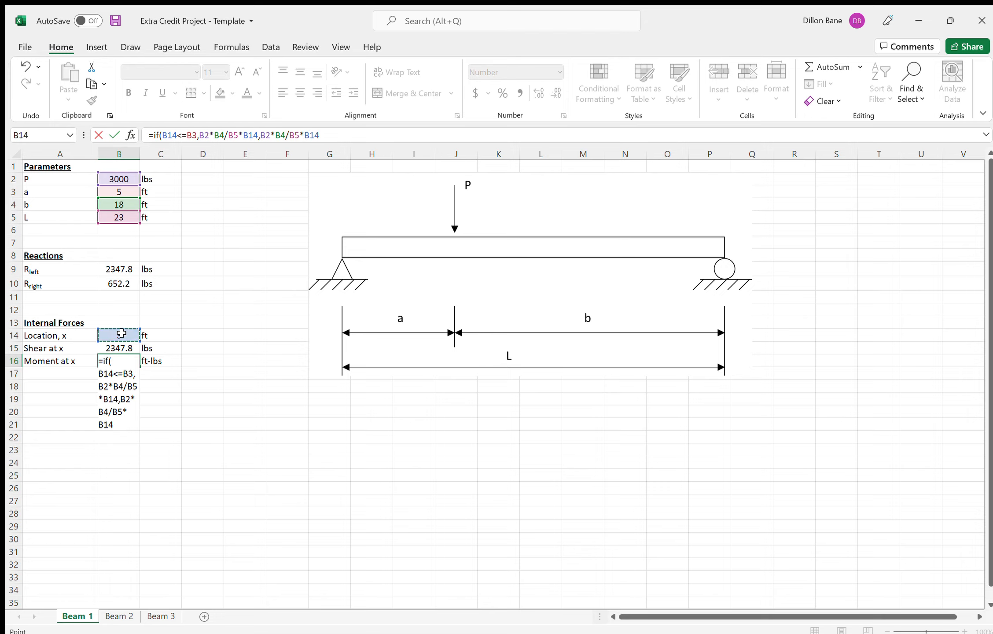
- Subtract the point load term B2*(B14-B3) in the value-if-false argument, close the B16 moment formula and enter it
text(-)
click(118, 176)
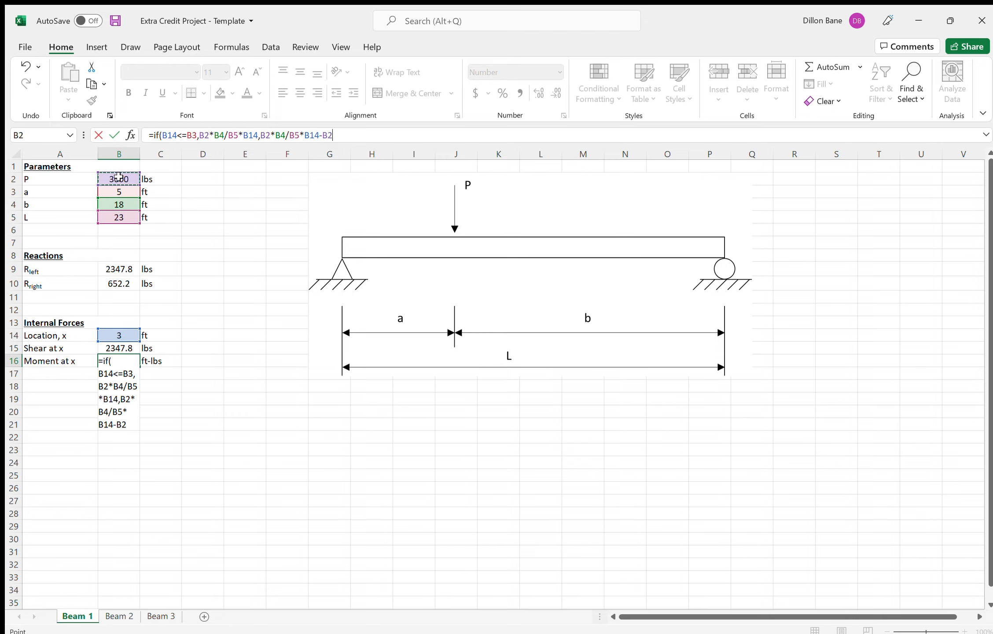
text(*()
click(118, 333)
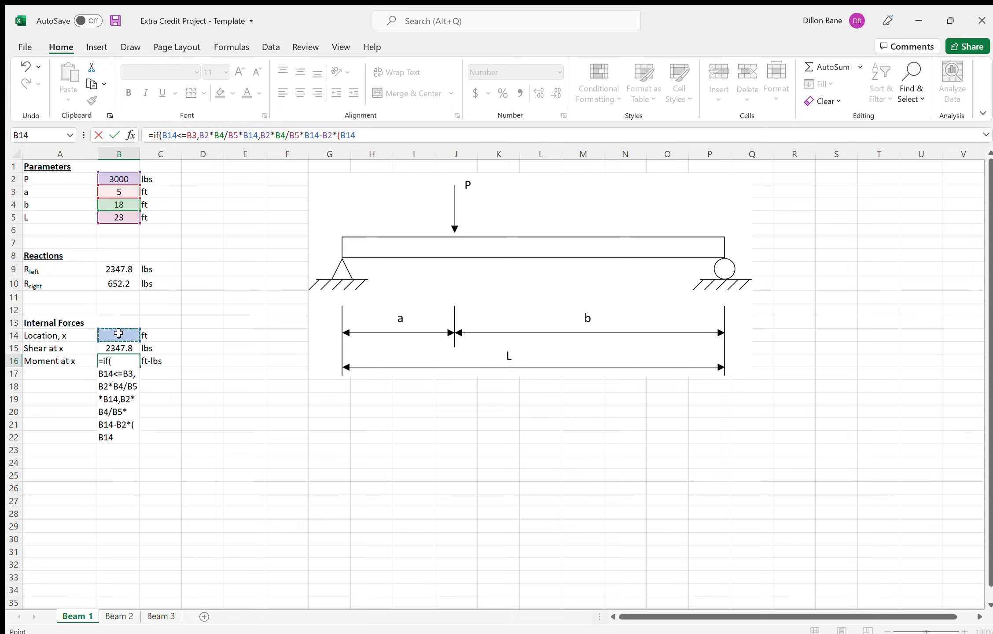
text(-)
click(119, 191)
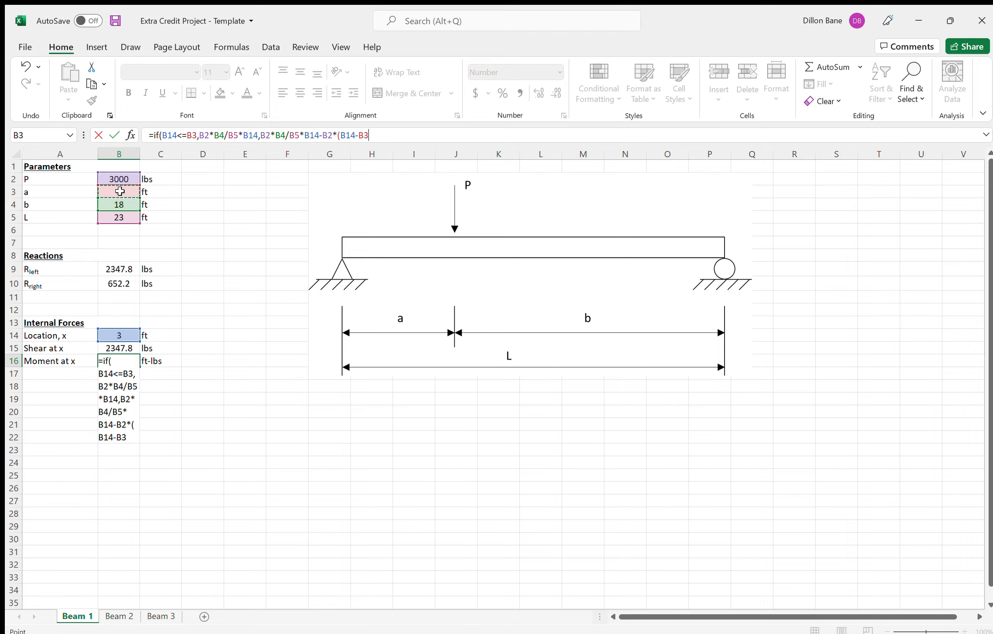
text()))
key(Return)
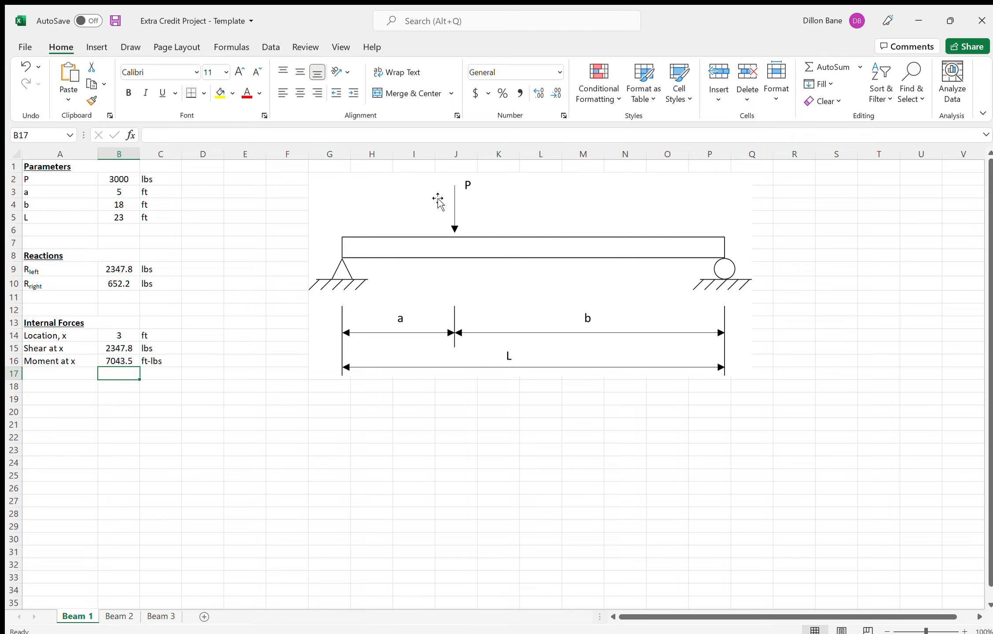
- Set the location x in B14 to 12 ft to test the shear and moment formulas beyond the point load
click(115, 361)
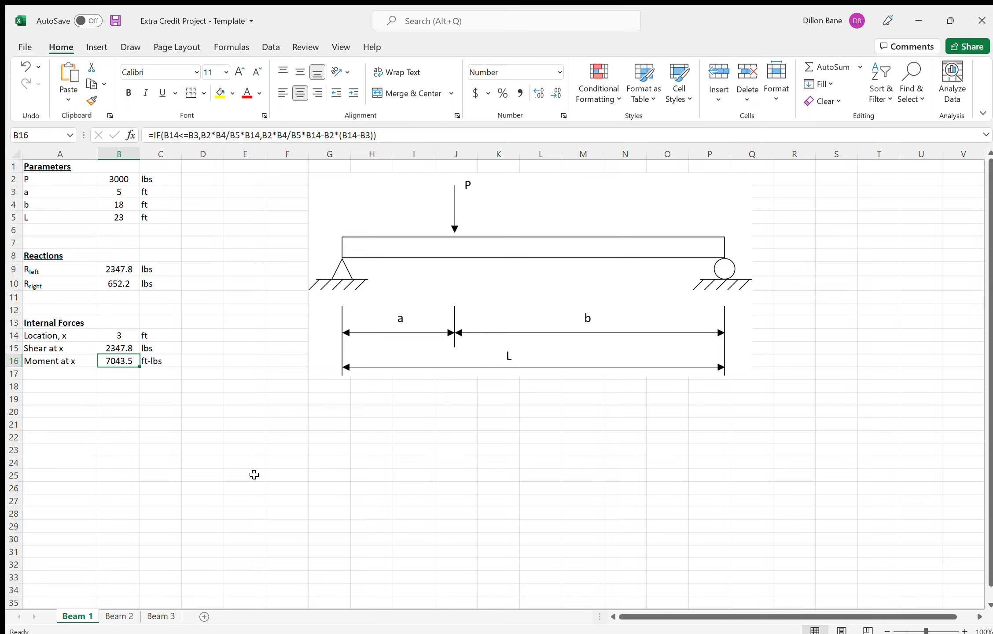
click(129, 335)
text(12)
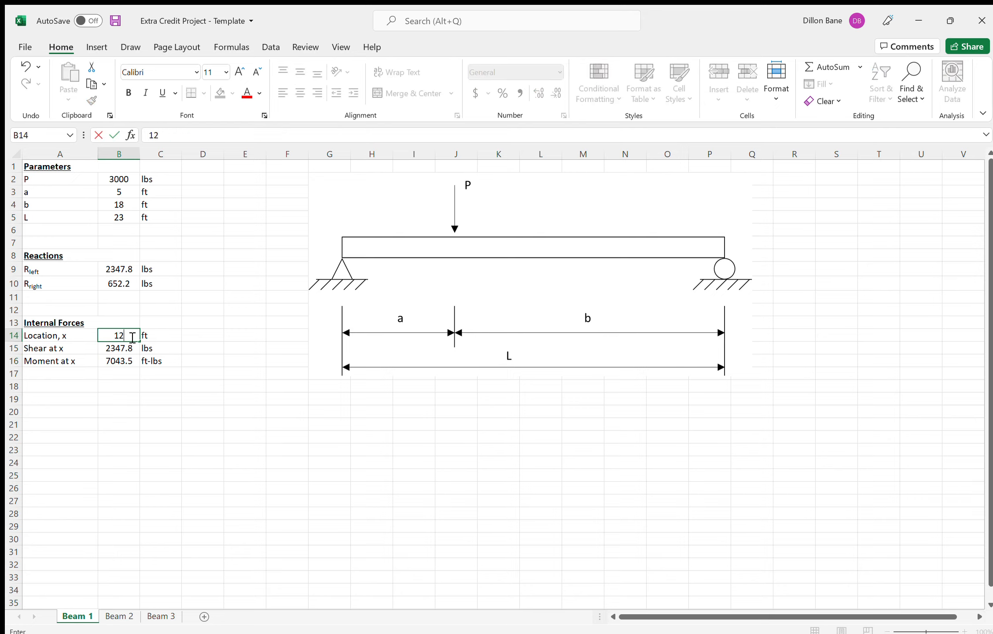
key(Return)
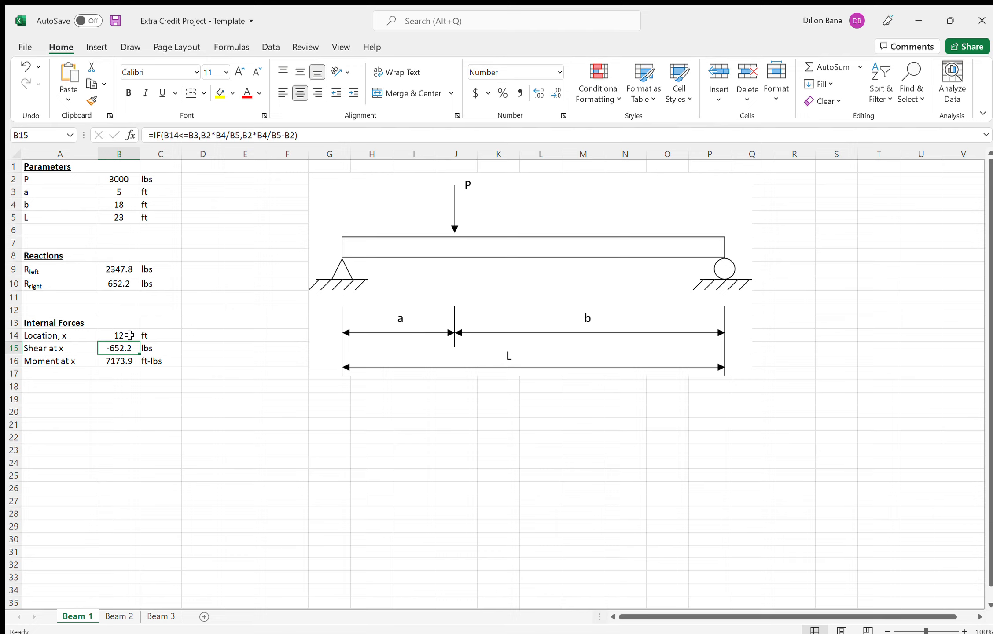
drag(246, 243, 251, 381)
click(283, 422)
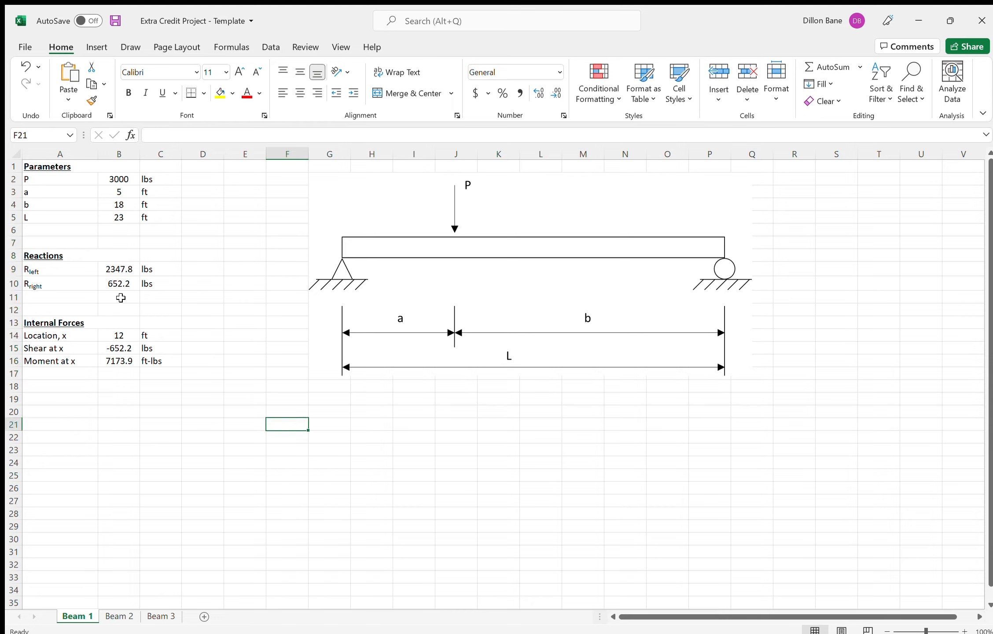
drag(222, 263, 221, 343)
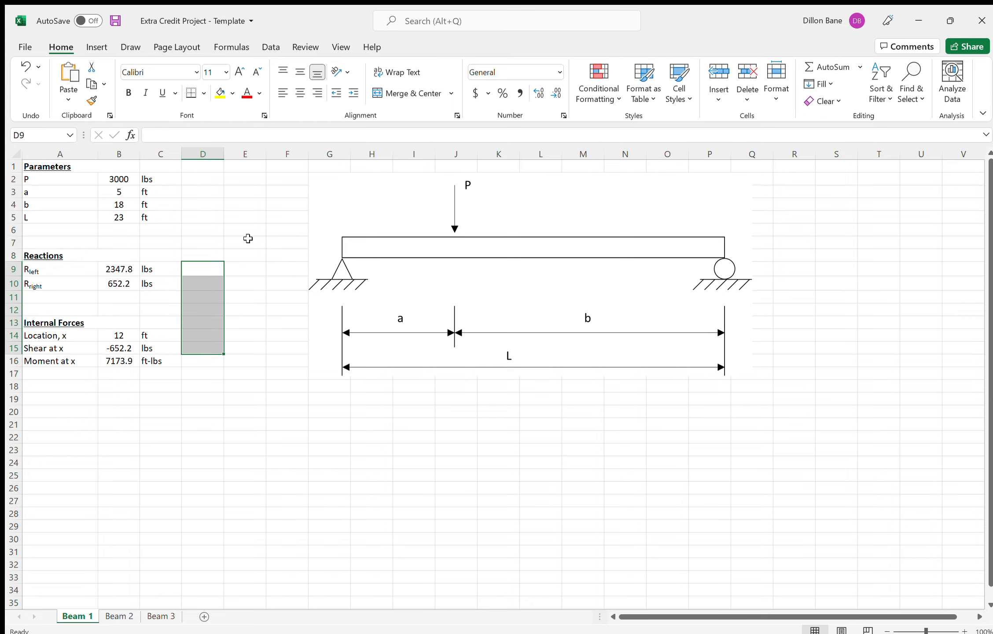
drag(248, 241, 247, 306)
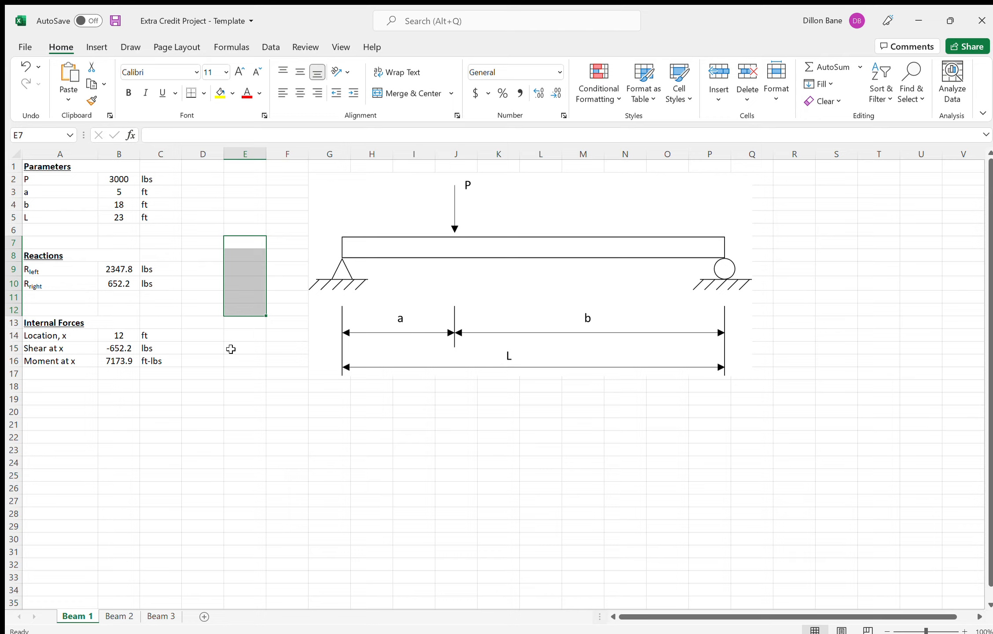
- Set the beam parameters to P = 650 lbs in B2, a = 13 ft in B3 and b = 22 ft in B4
drag(123, 181, 121, 205)
click(124, 186)
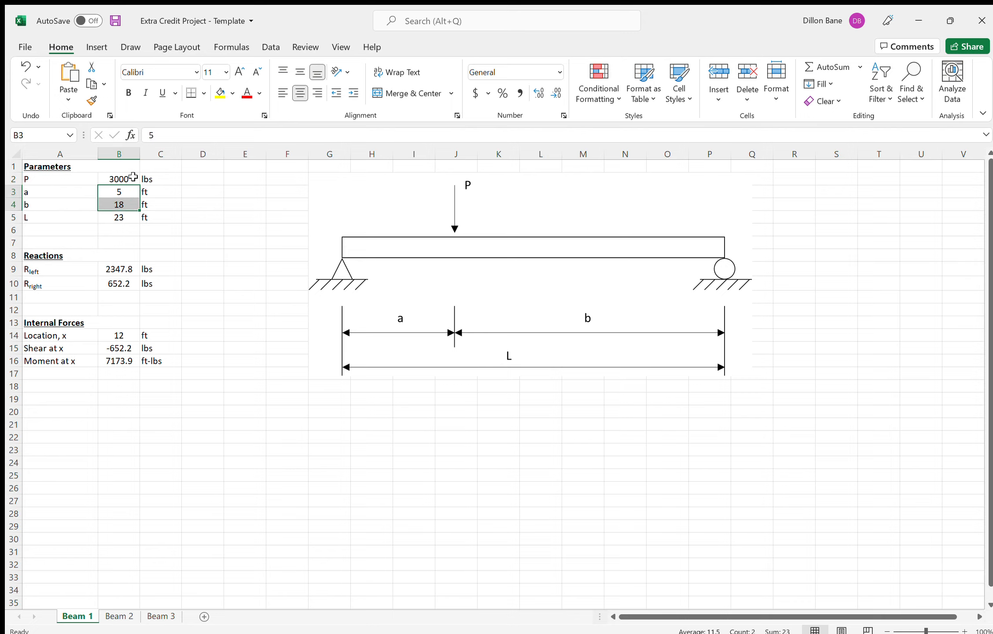
click(121, 177)
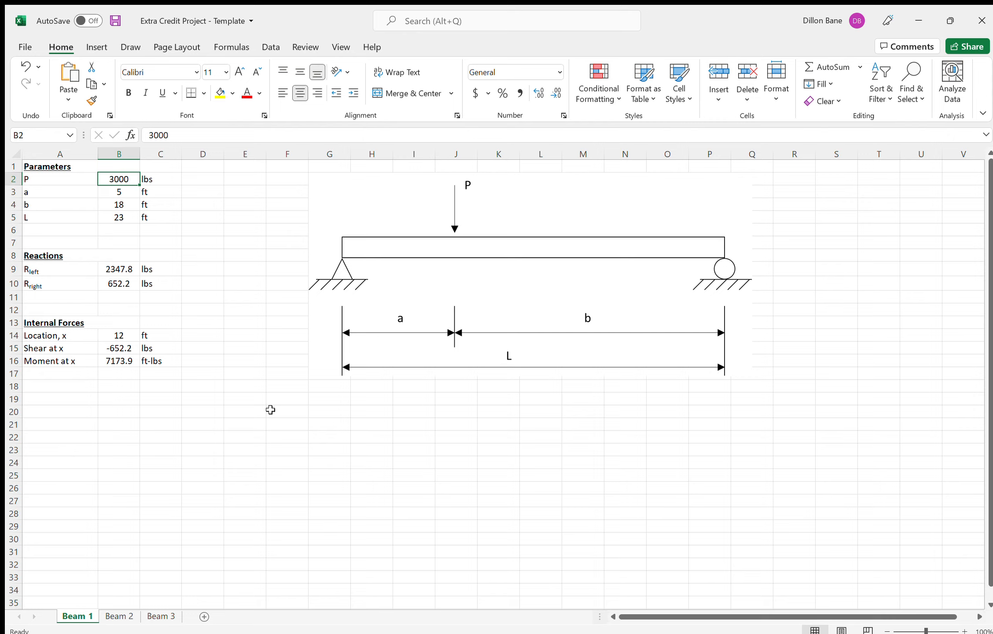
text(650)
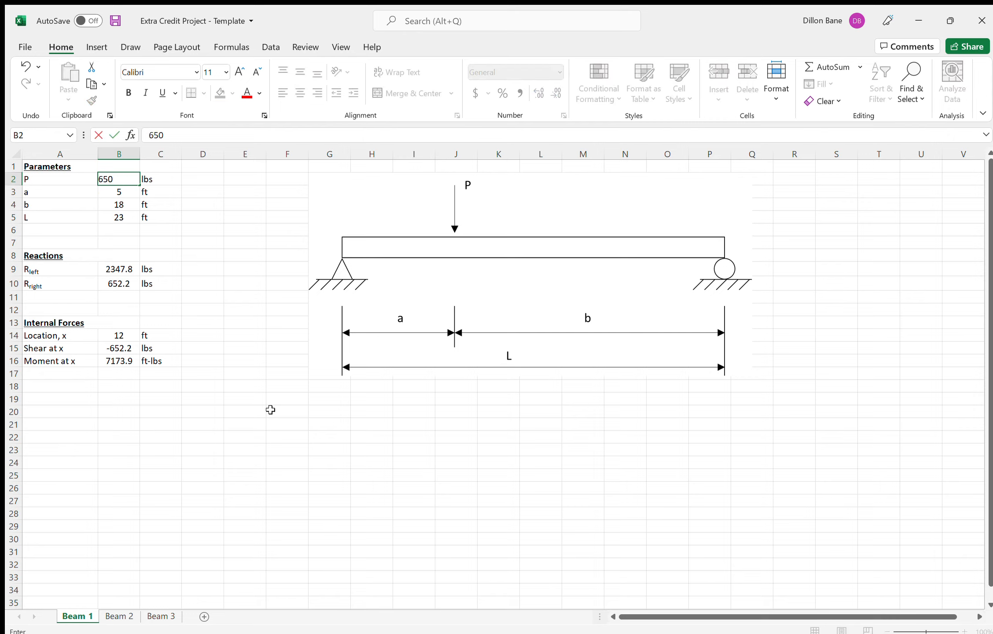
key(Return)
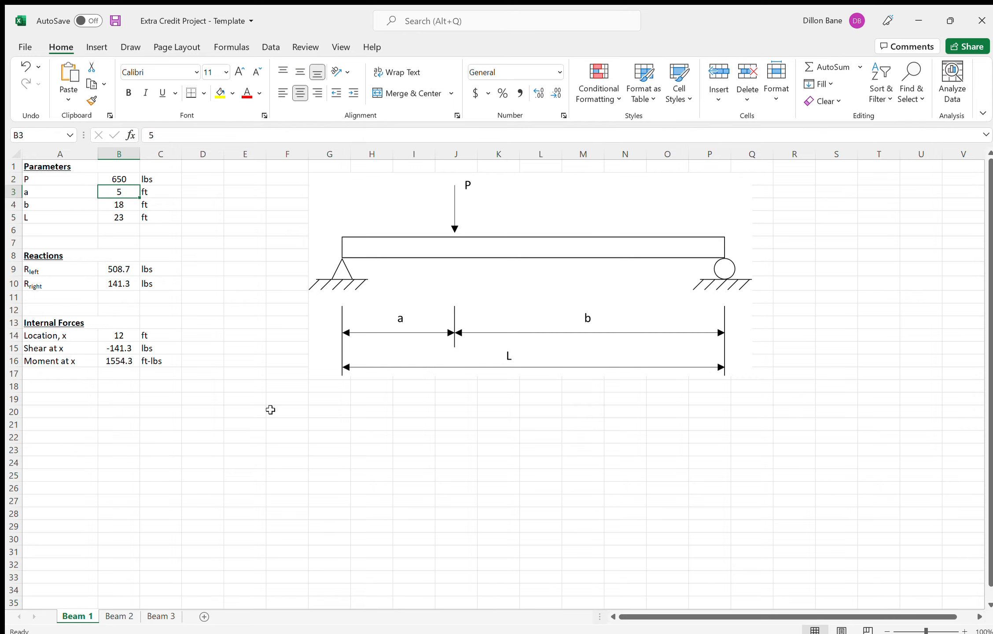
text(13)
key(Return)
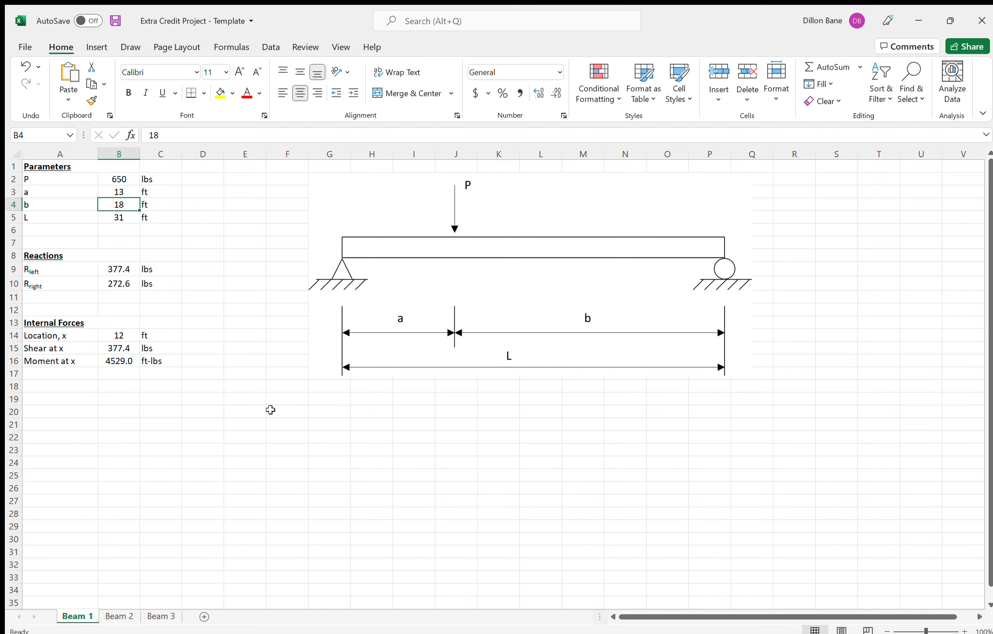
text(22)
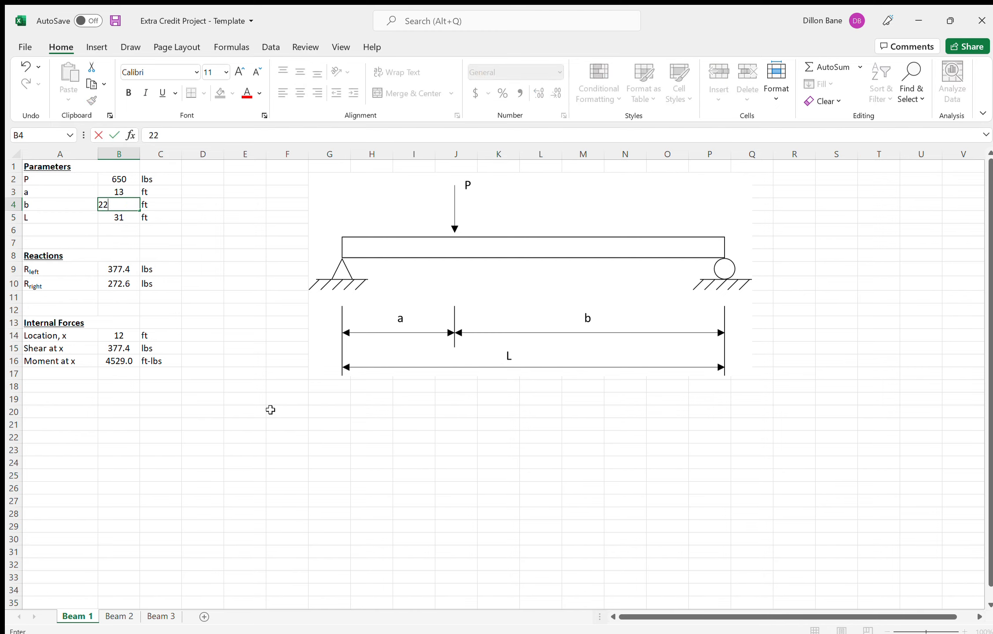
key(Return)
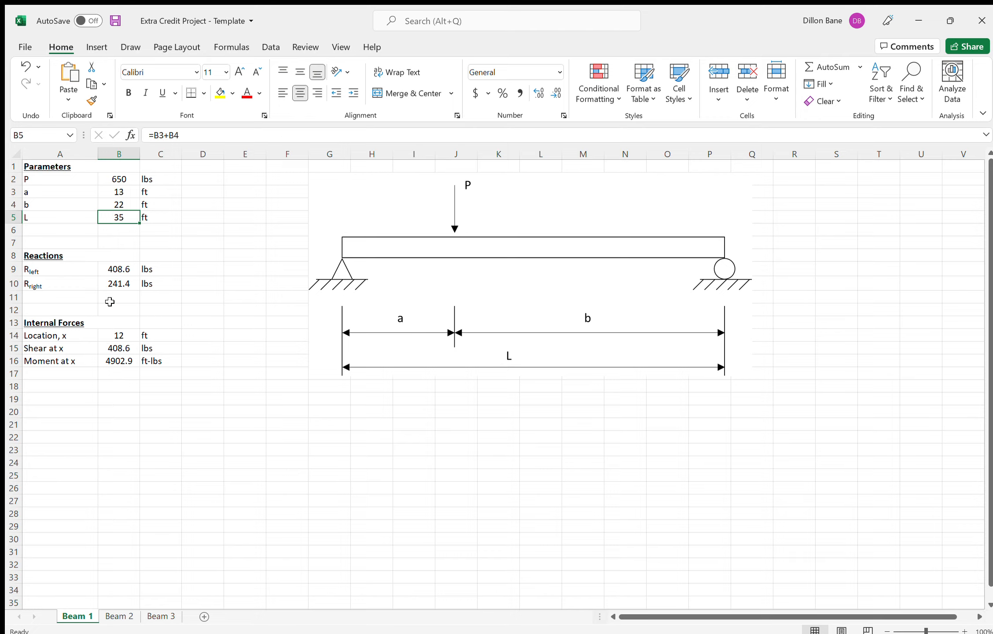
- Set the location x in B14 to 10 ft
click(113, 334)
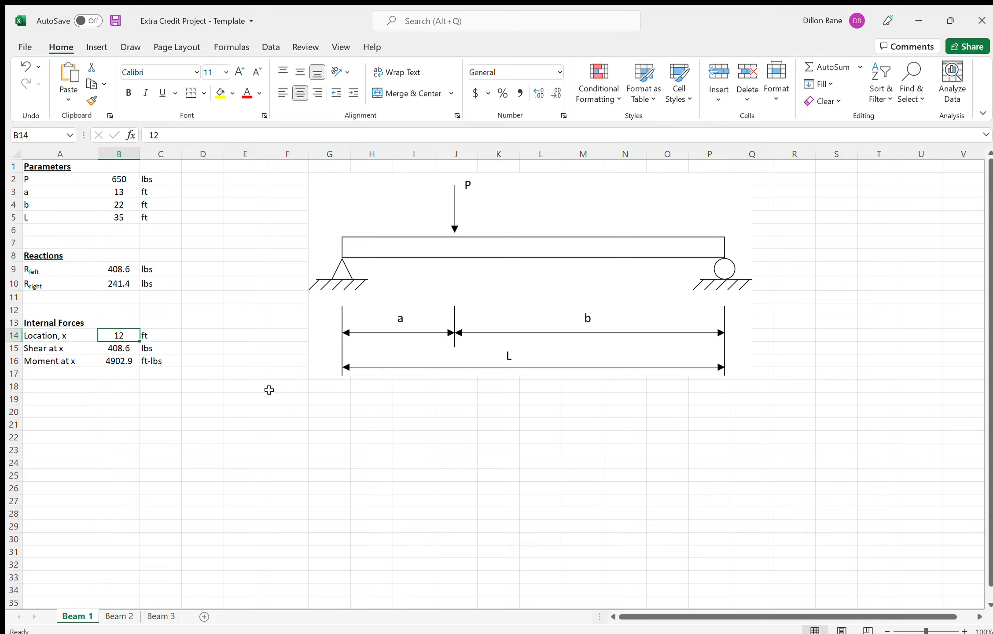
text(10)
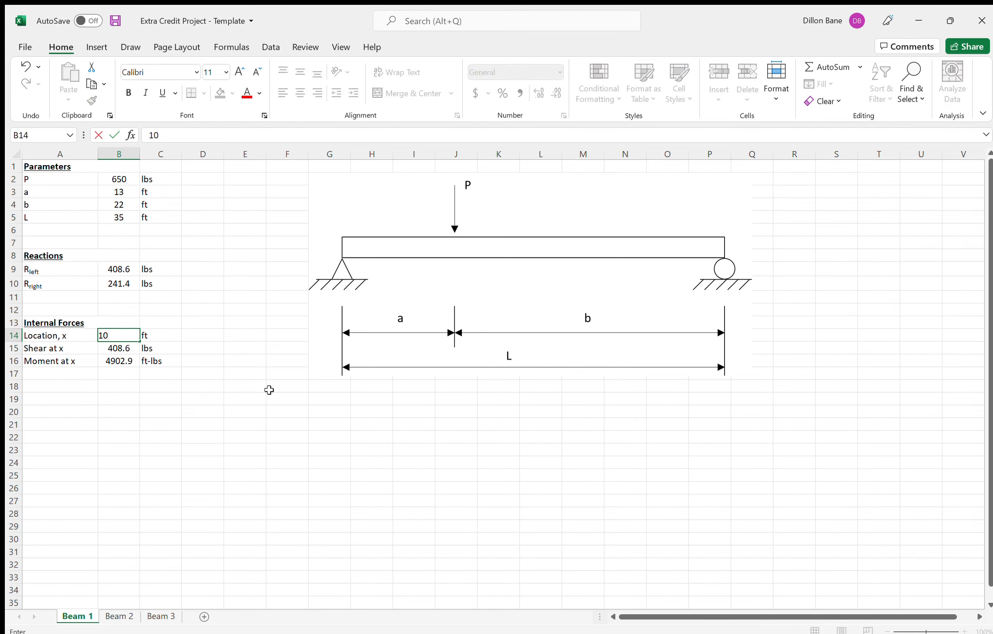
key(Return)
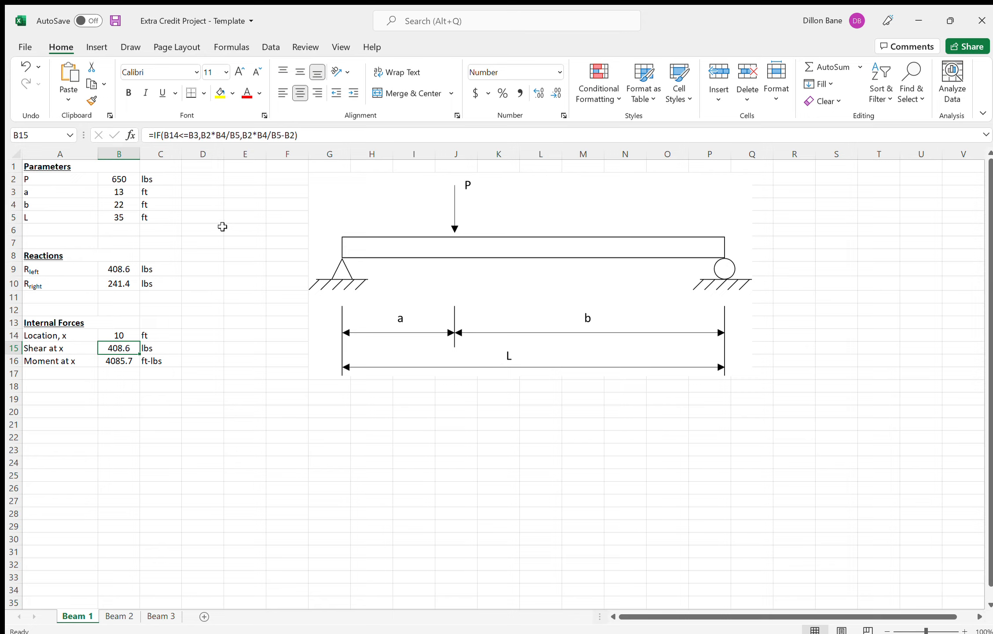
- Check the reactions in B9:B10 and the shear and moment values in B15:B16 for the new parameters
drag(226, 245, 227, 319)
drag(119, 266, 121, 283)
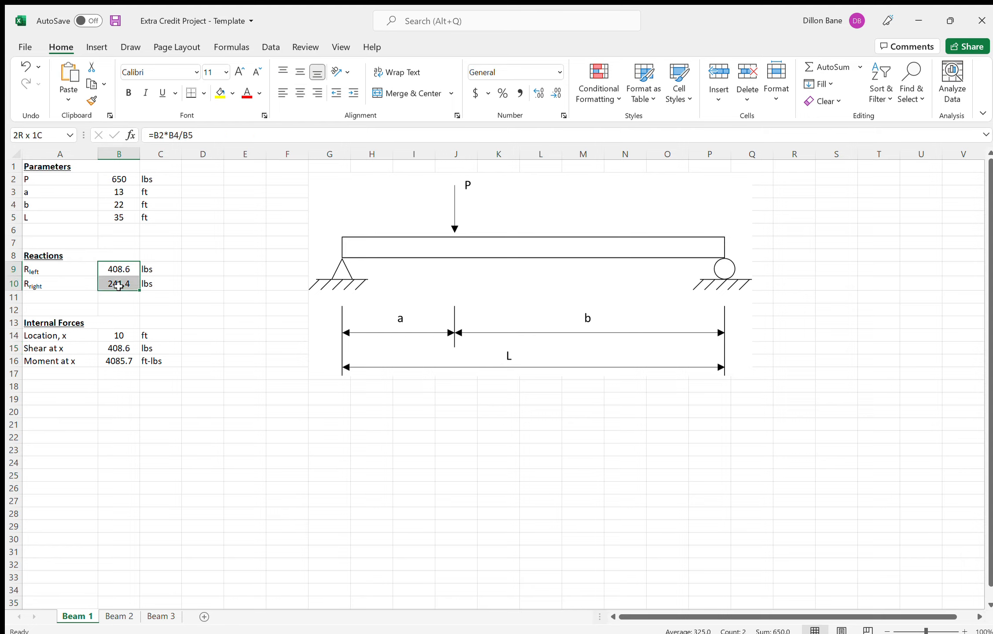
drag(124, 346, 123, 360)
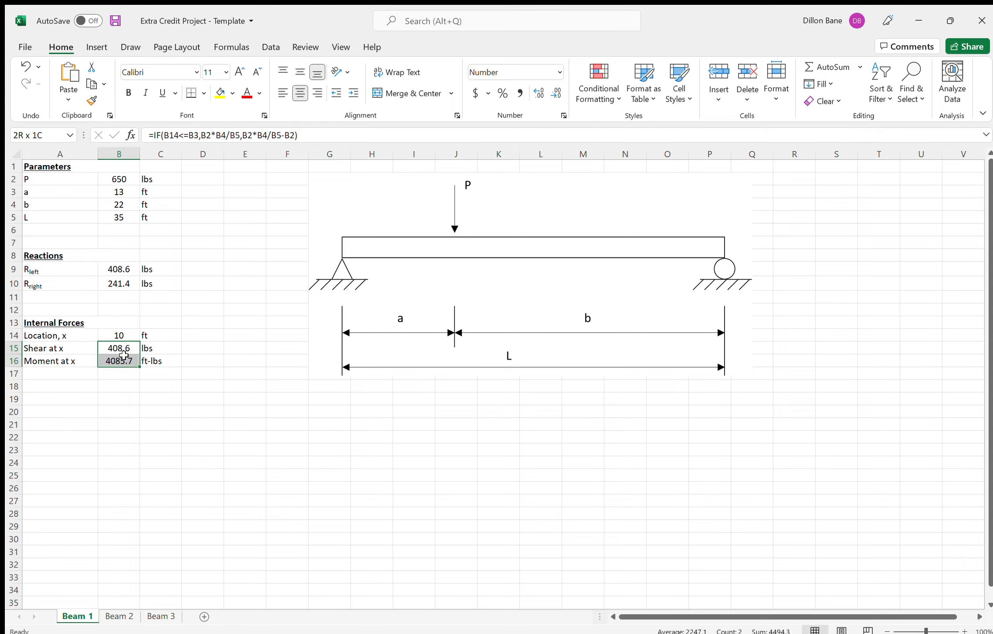
click(246, 423)
click(128, 333)
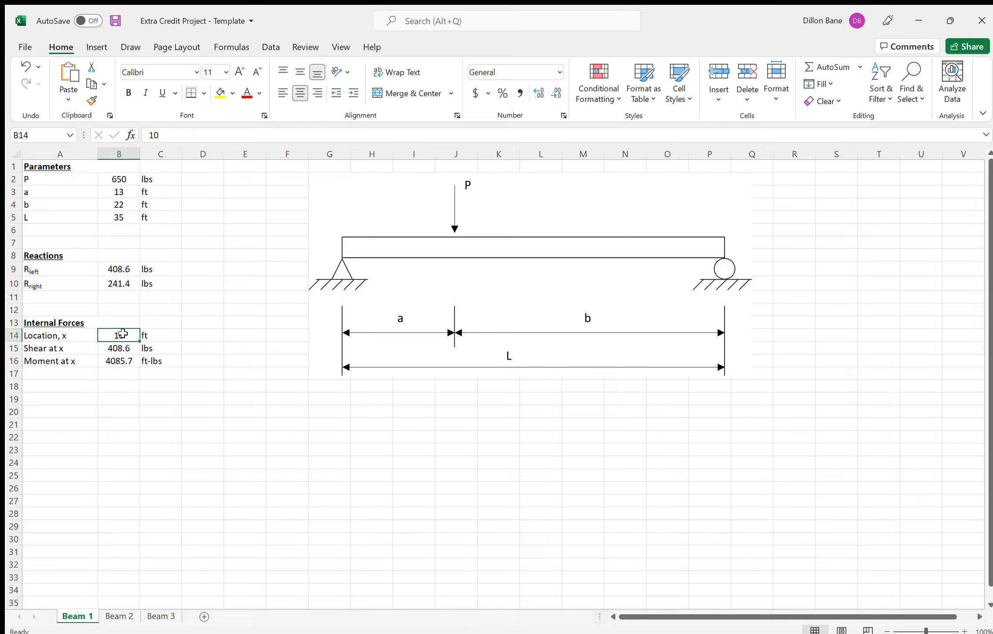
drag(123, 269, 124, 284)
click(241, 321)
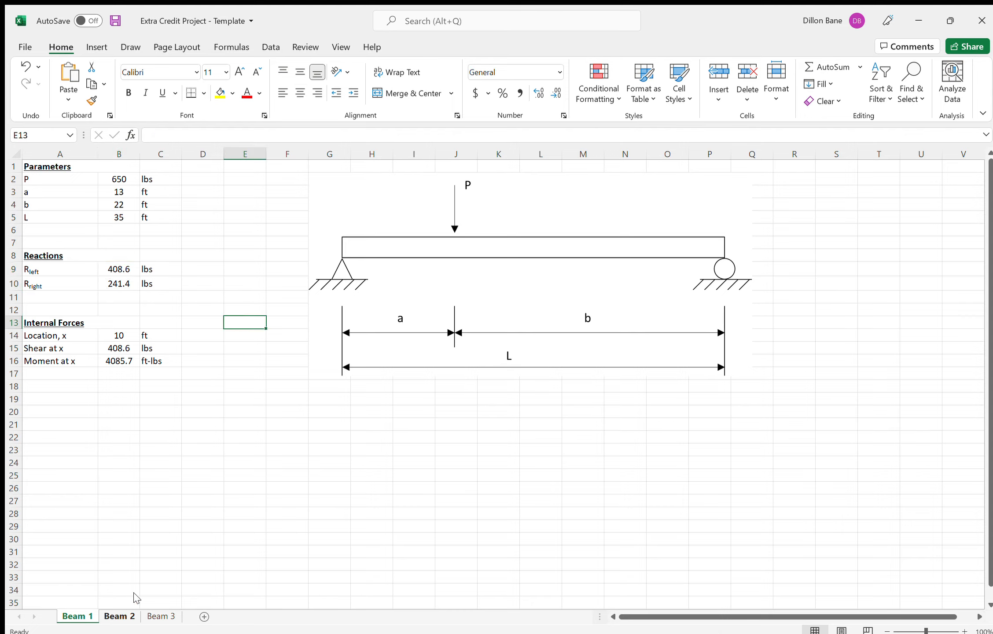
- Review the Beam 2 sheet's empty parameter, reaction and internal force cells for the uniformly loaded beam
click(115, 619)
click(258, 447)
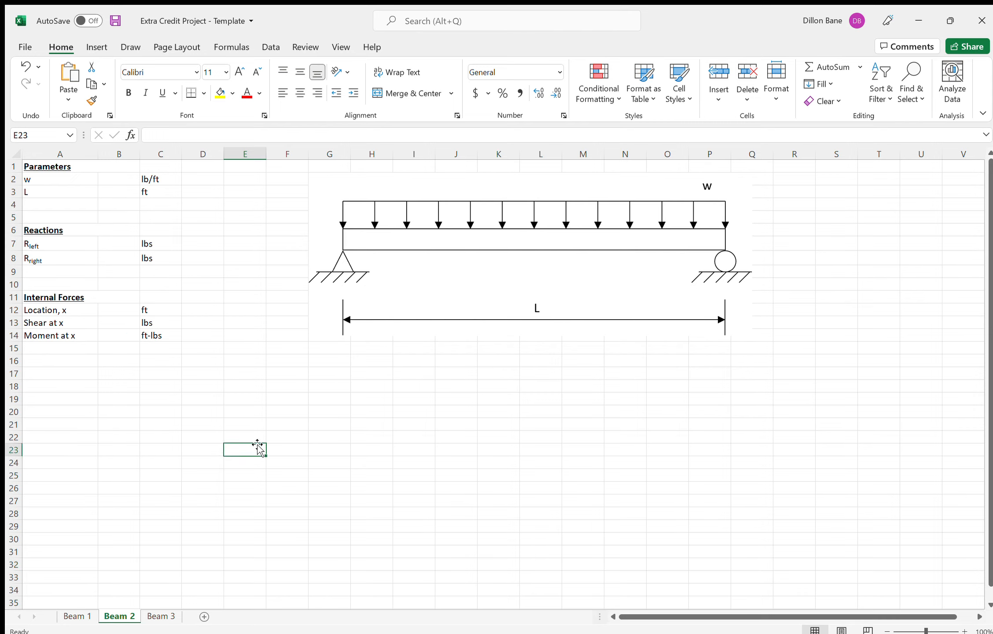
drag(123, 178, 123, 193)
click(127, 181)
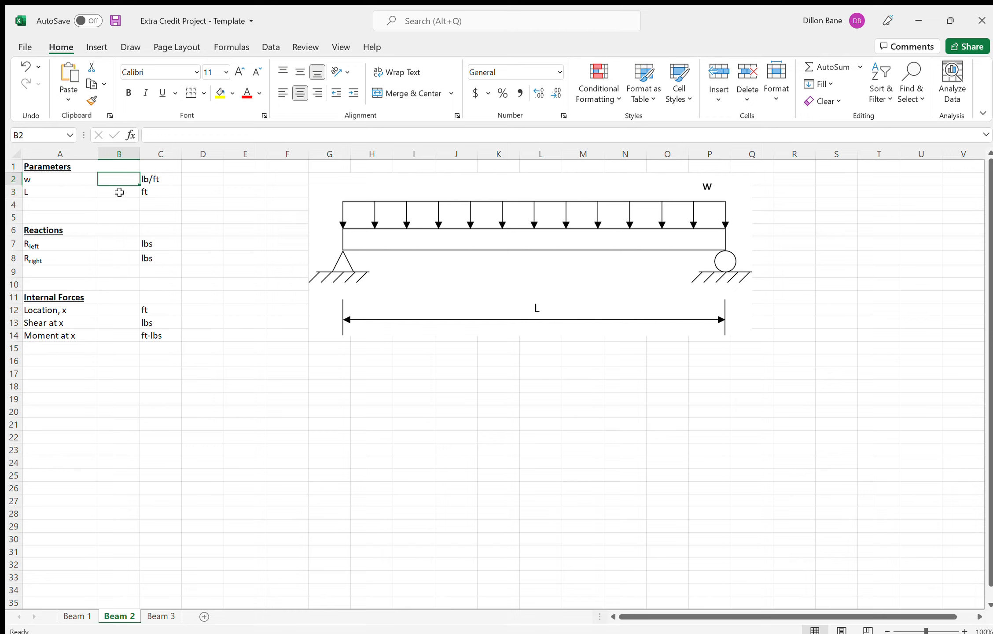
click(118, 191)
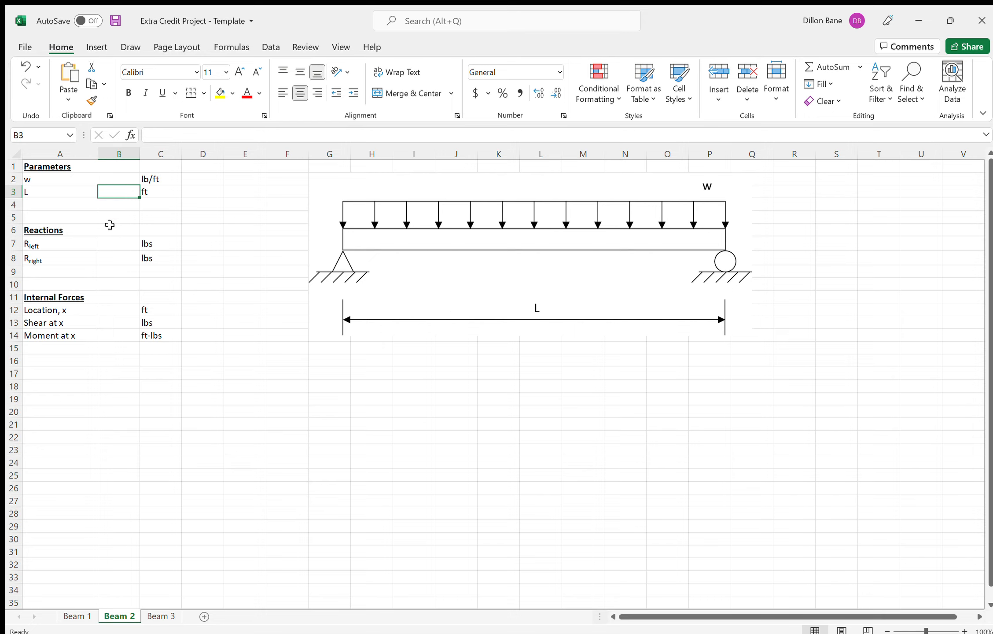
click(124, 243)
drag(122, 245, 123, 256)
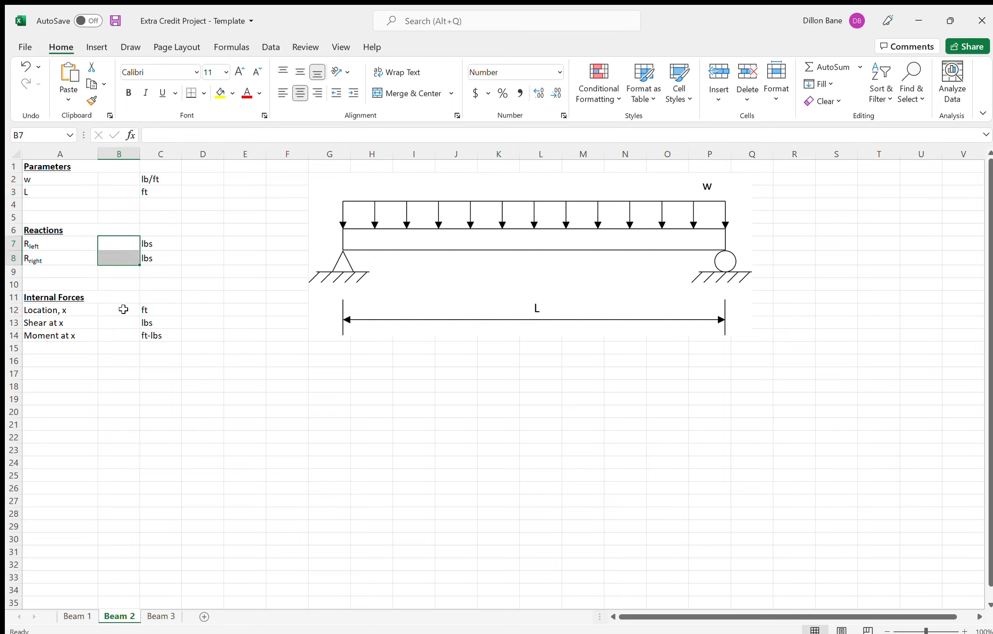
drag(123, 321, 122, 334)
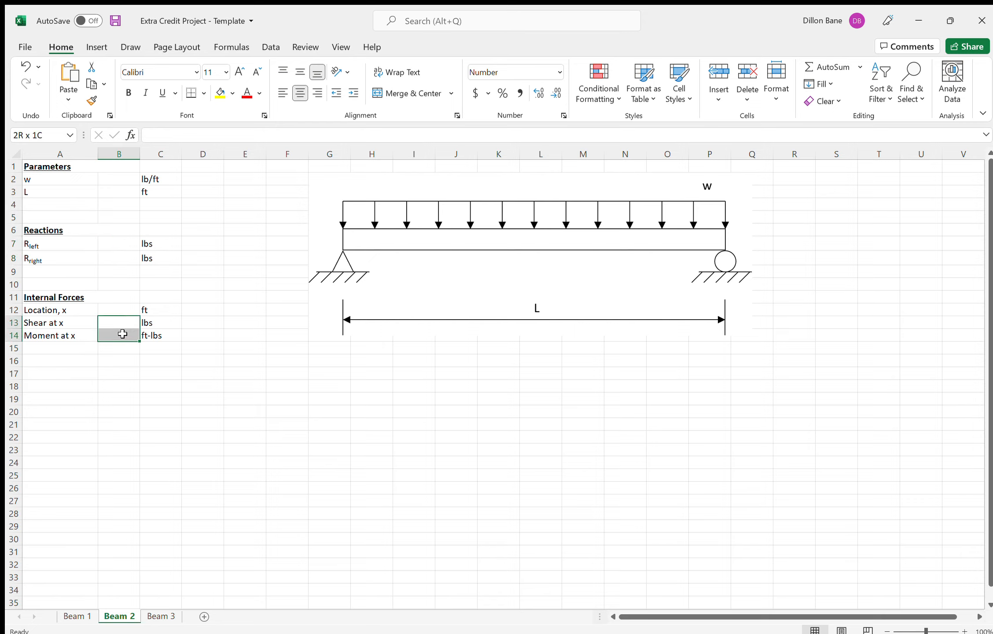
click(62, 313)
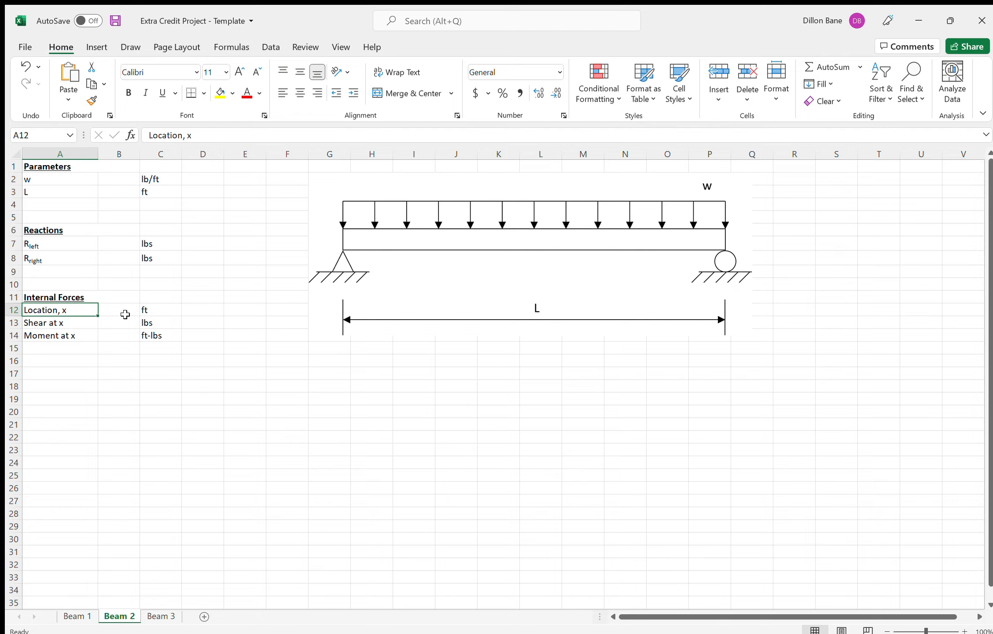
click(108, 308)
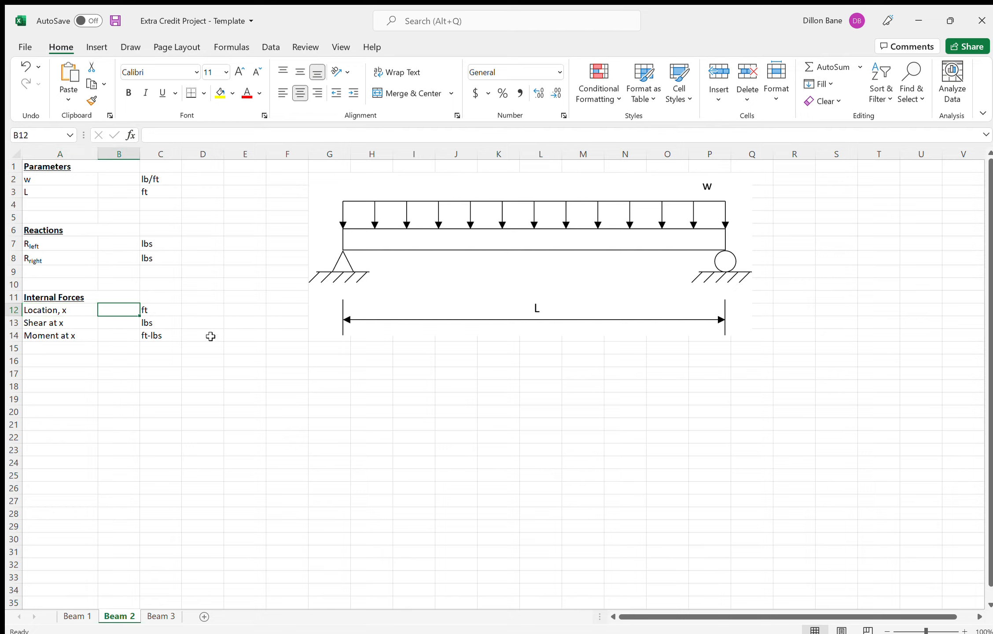
drag(118, 321, 119, 333)
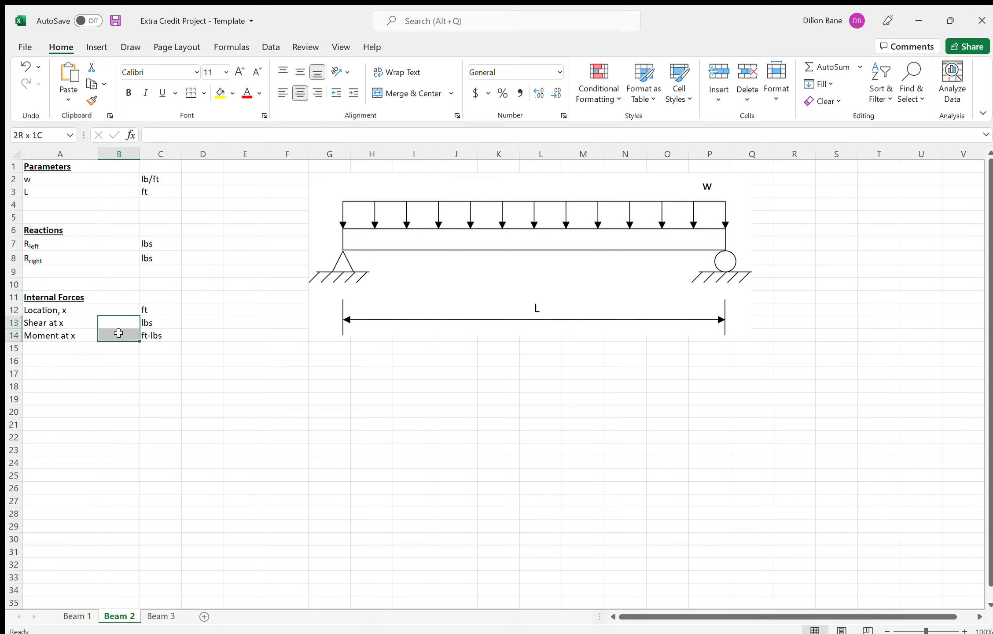
click(215, 374)
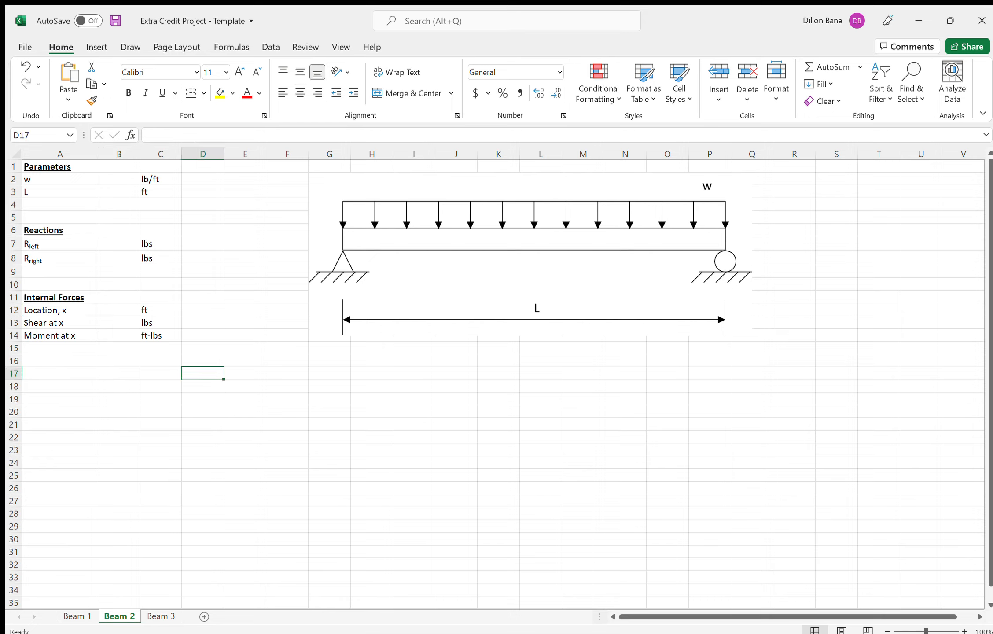
- Review the Beam 3 sheet's input and result cells for the cantilever with a triangular load
click(165, 616)
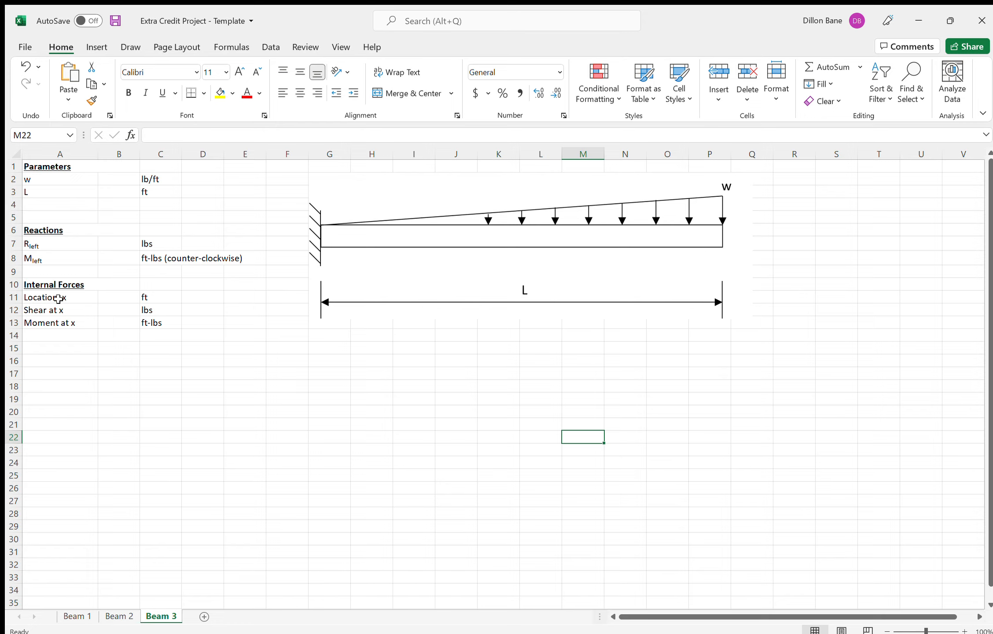
drag(113, 182, 117, 192)
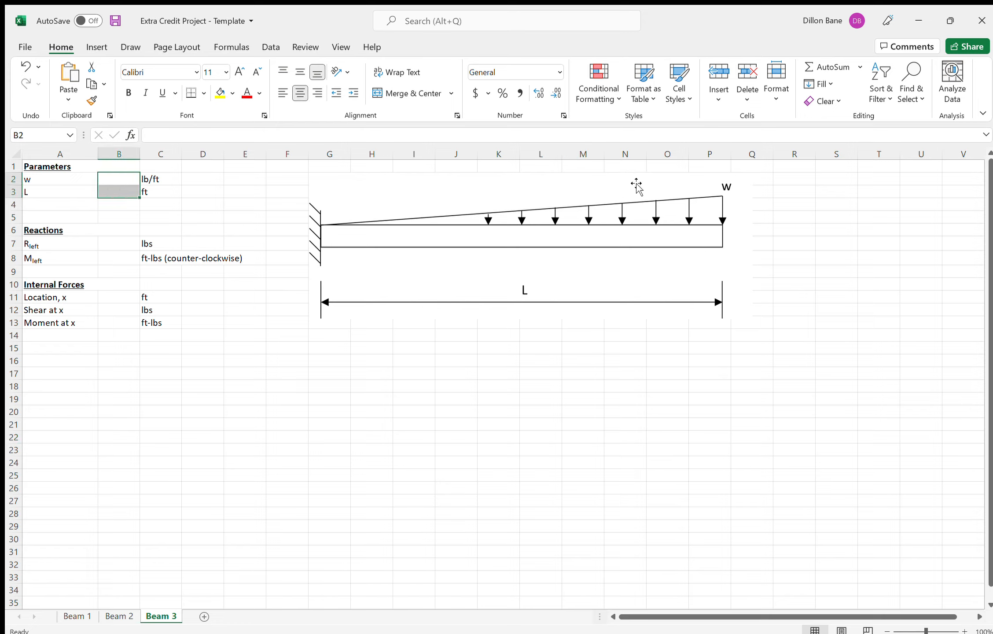
click(119, 243)
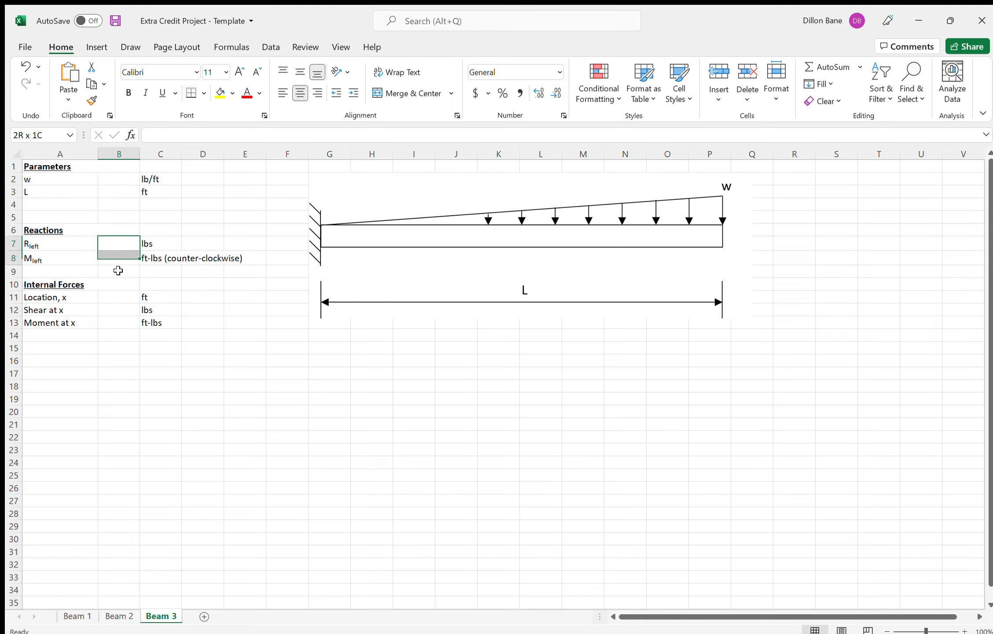
drag(119, 244, 113, 323)
click(236, 397)
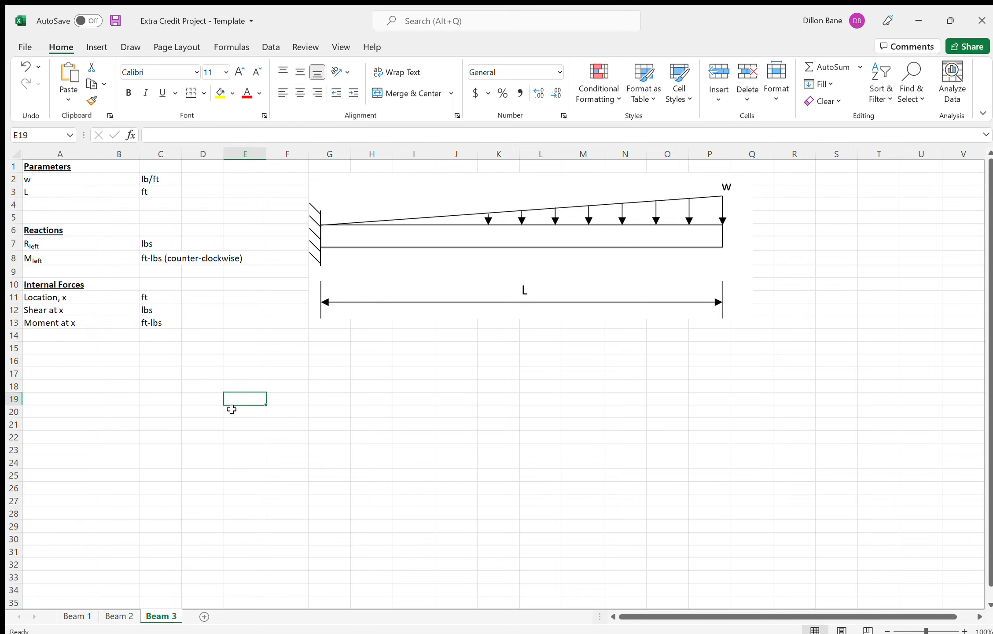
- On the Beam 1 sheet, set the load P to 3000 lbs, distance a to 5 ft and distance b to 18 ft
click(81, 616)
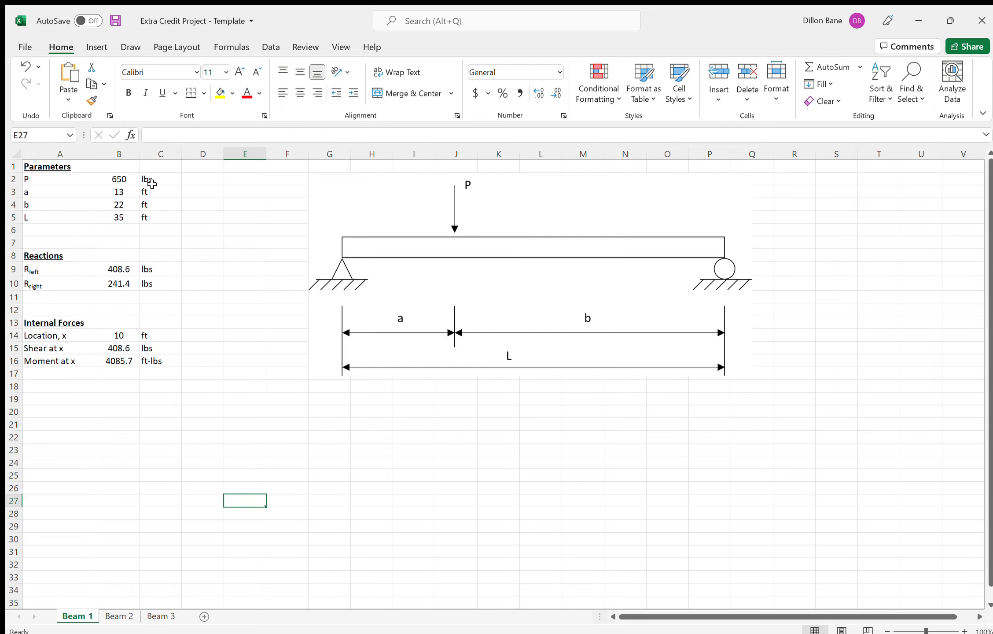
click(132, 181)
text(3000)
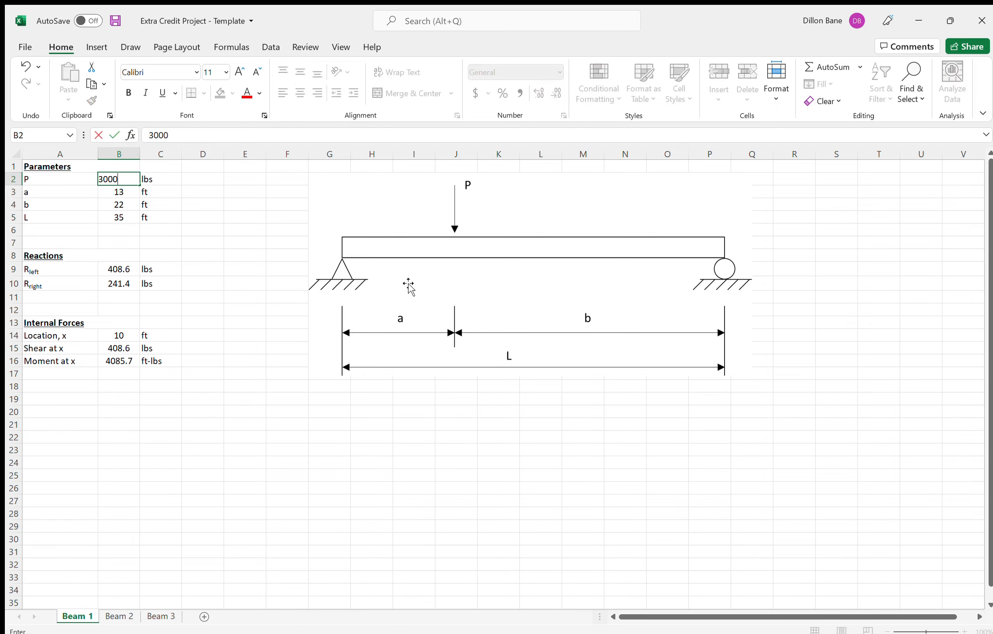
key(Return)
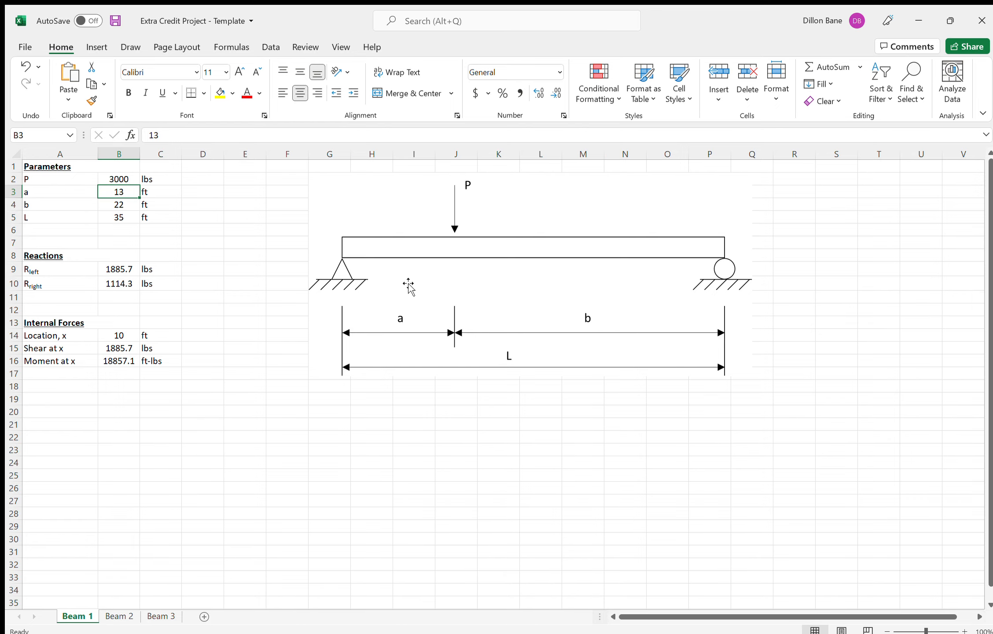
text(5)
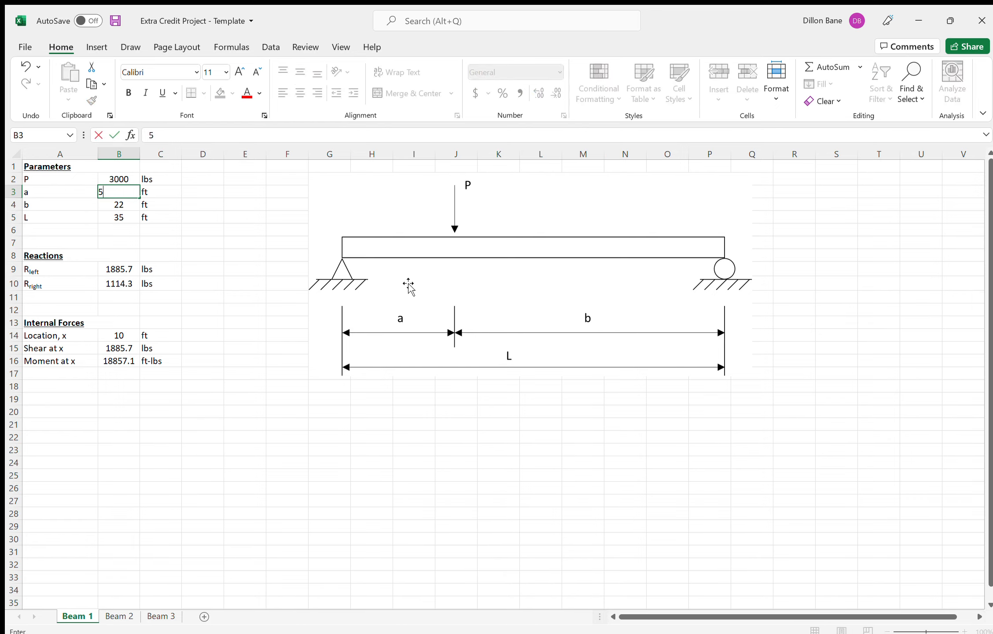
key(Return)
text(18)
key(Return)
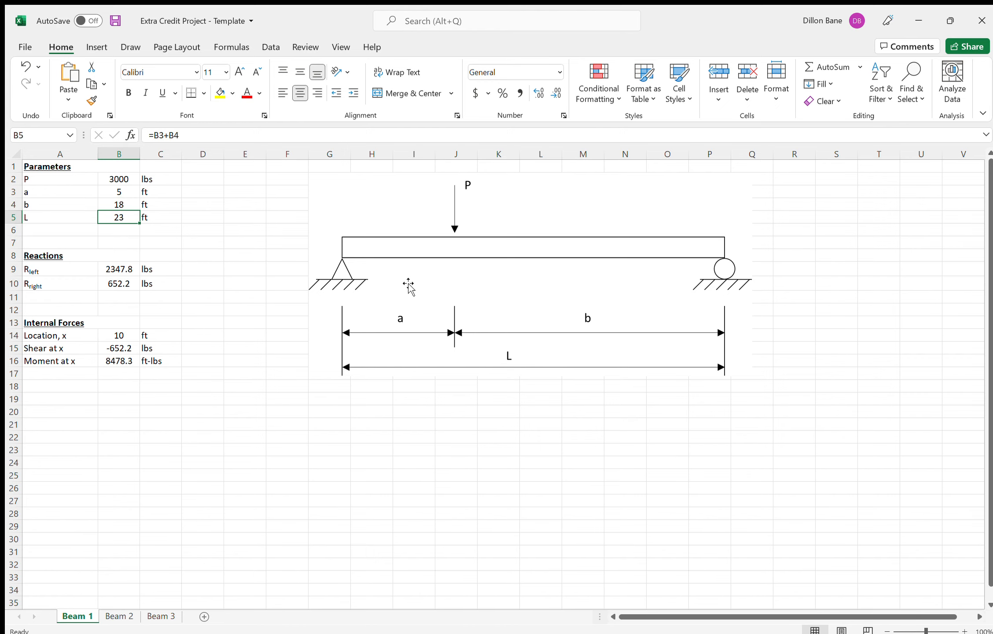
- Set the location x in B14 of the Beam 1 sheet to 3 ft
drag(112, 328, 117, 337)
click(116, 333)
text(3)
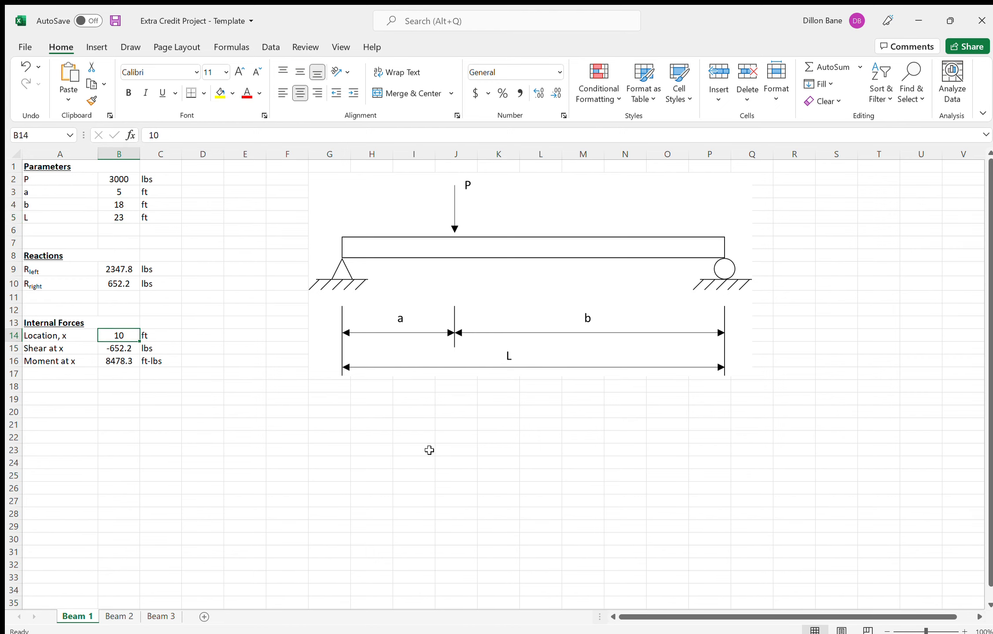
key(Return)
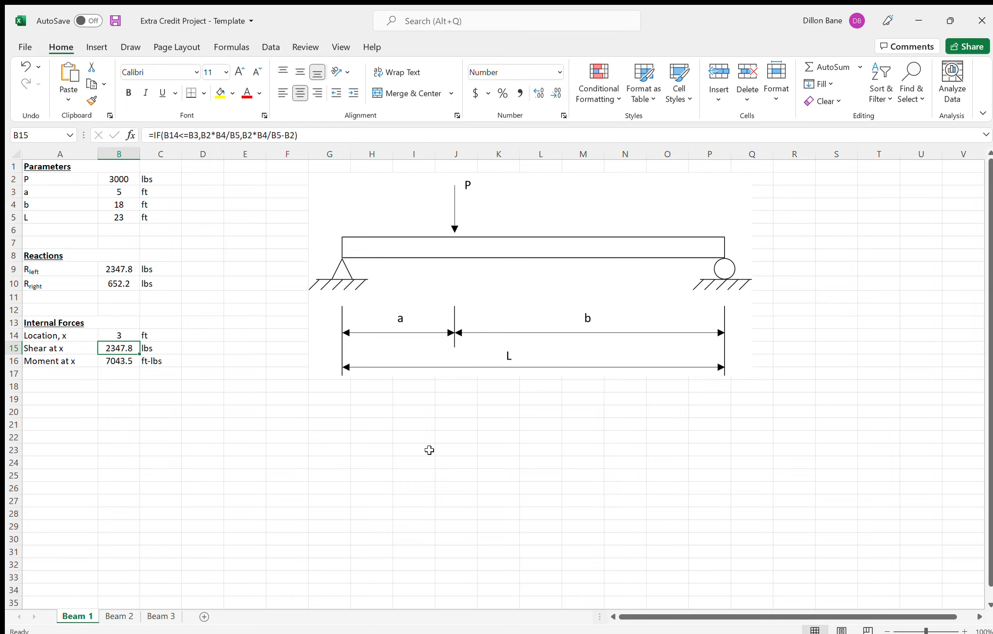
drag(323, 426, 321, 510)
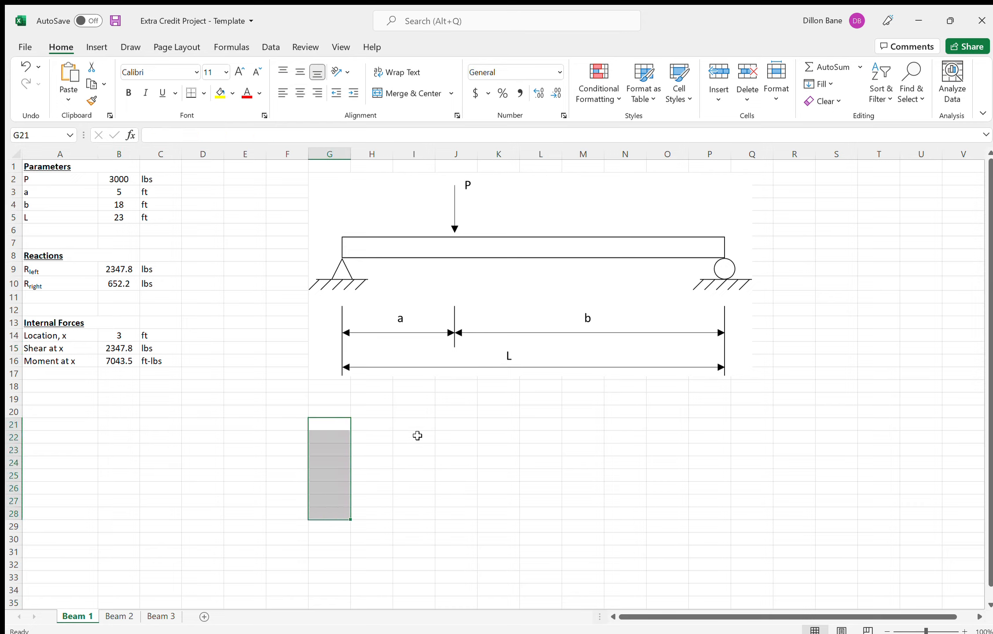
drag(418, 423, 308, 512)
click(219, 461)
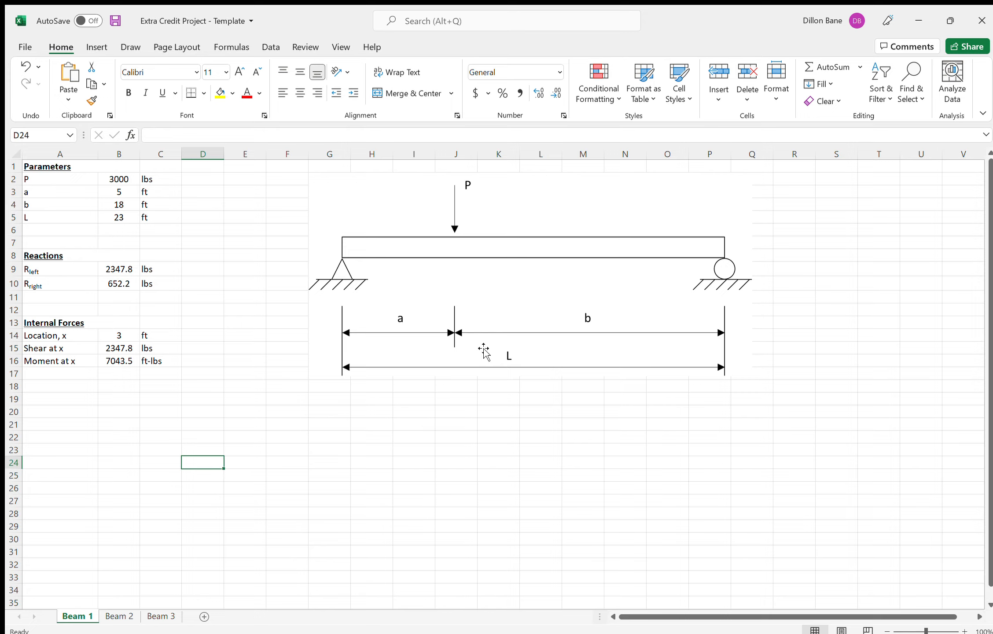
drag(262, 222, 259, 376)
click(261, 435)
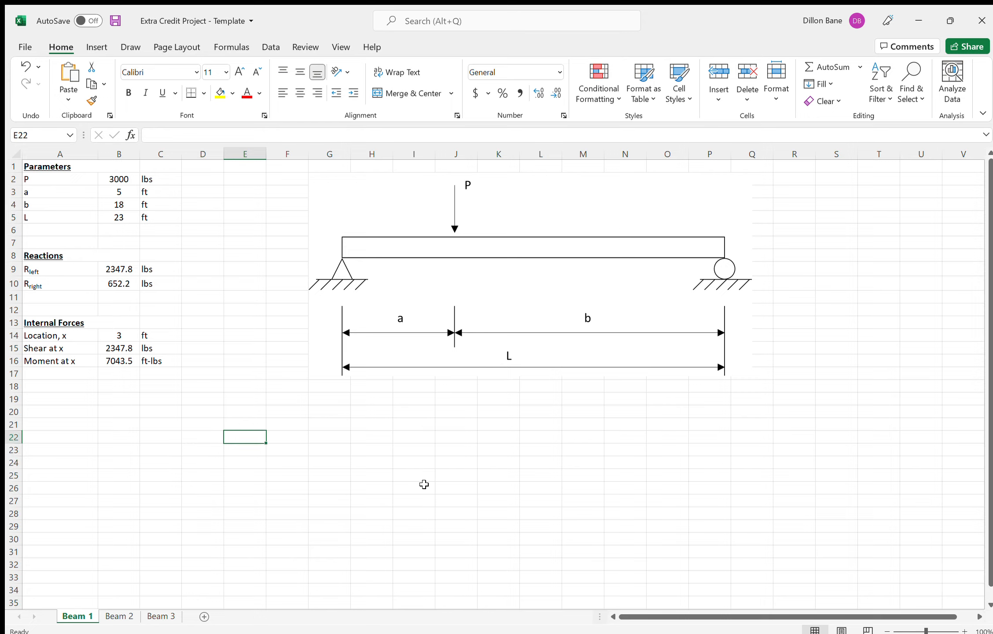
drag(527, 430, 150, 499)
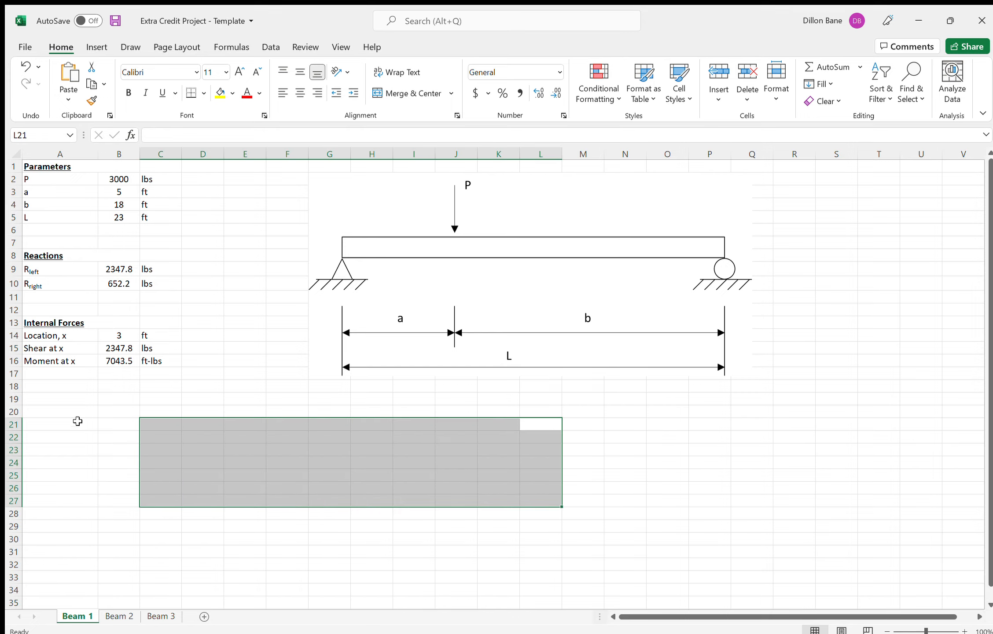
drag(79, 424, 443, 493)
click(386, 472)
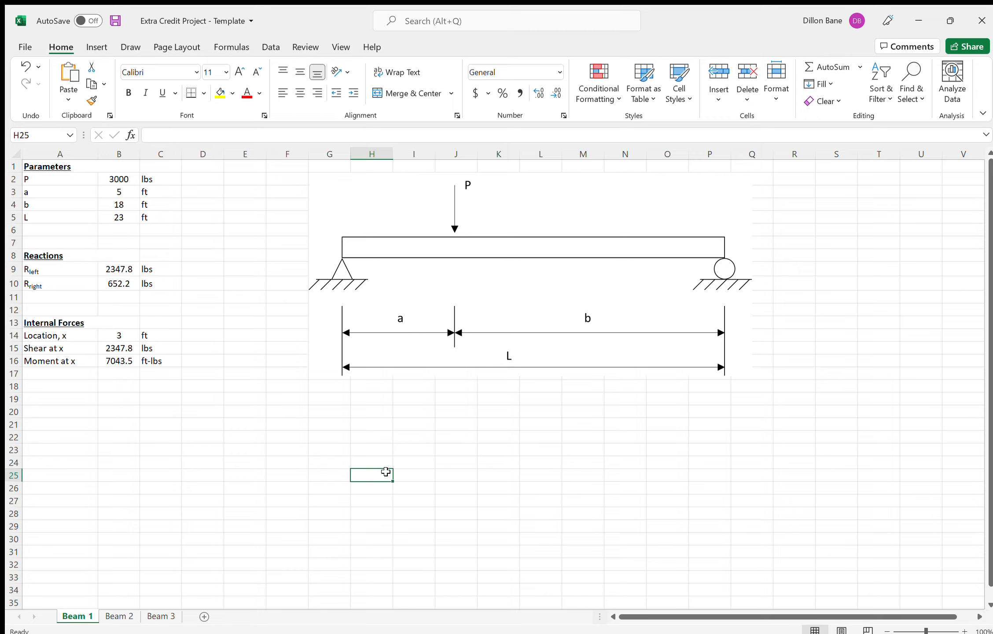
drag(272, 434, 347, 487)
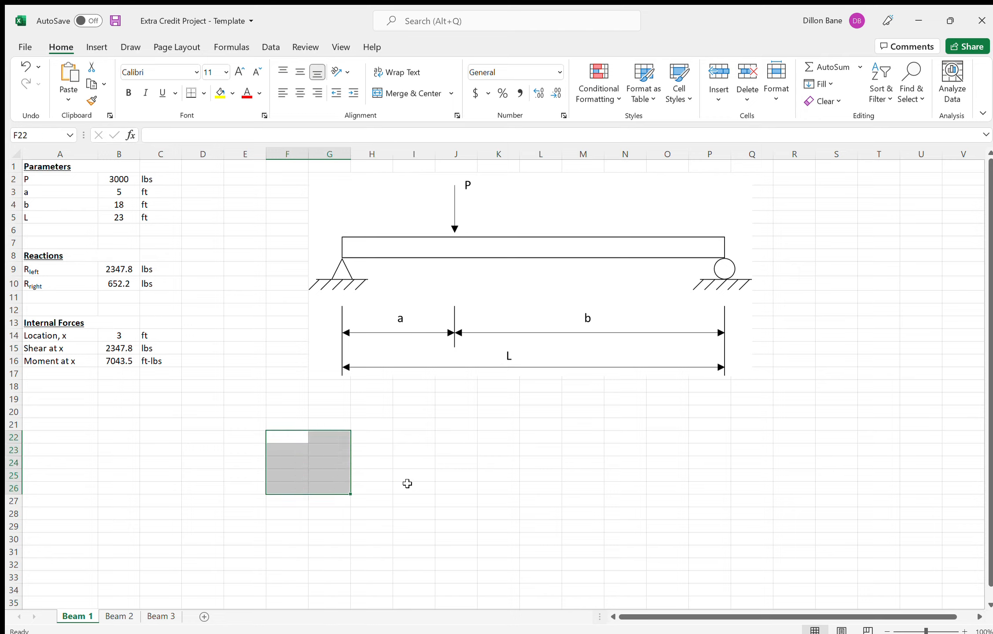
click(398, 483)
drag(421, 432, 421, 509)
drag(479, 465, 480, 493)
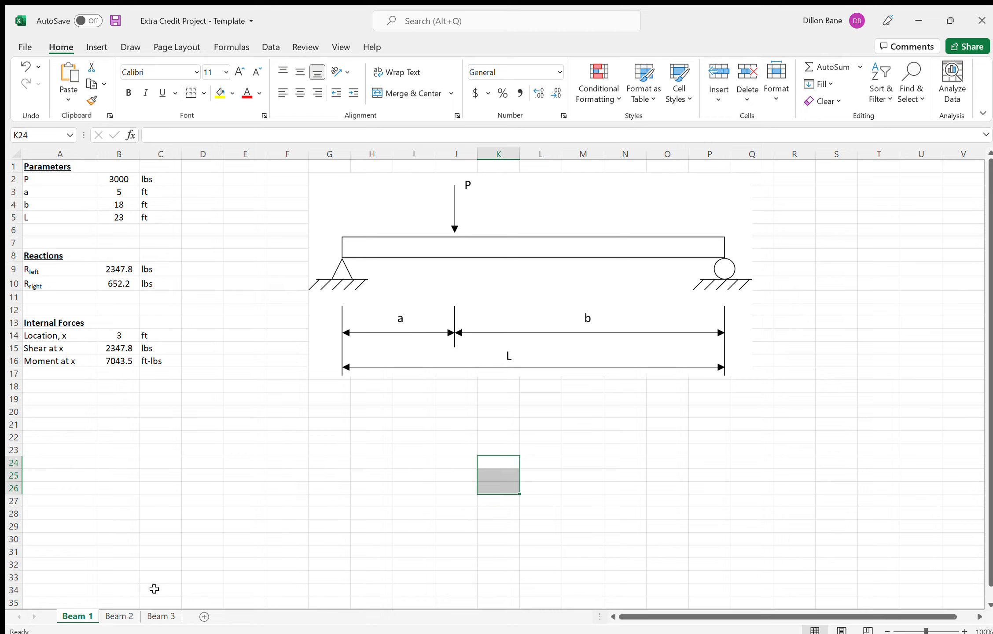
drag(243, 425, 321, 488)
click(438, 460)
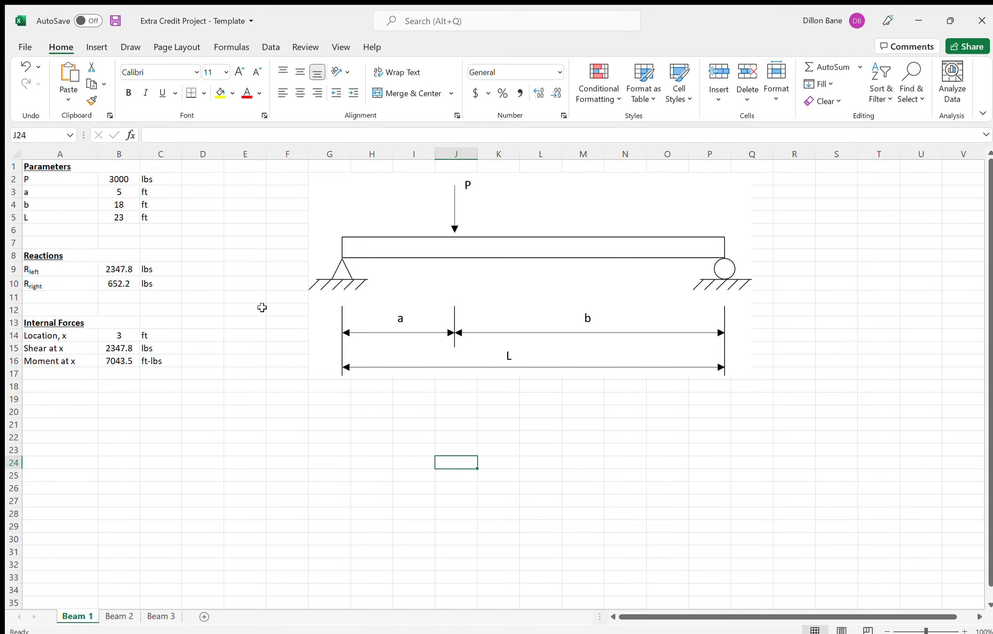
drag(257, 285, 256, 348)
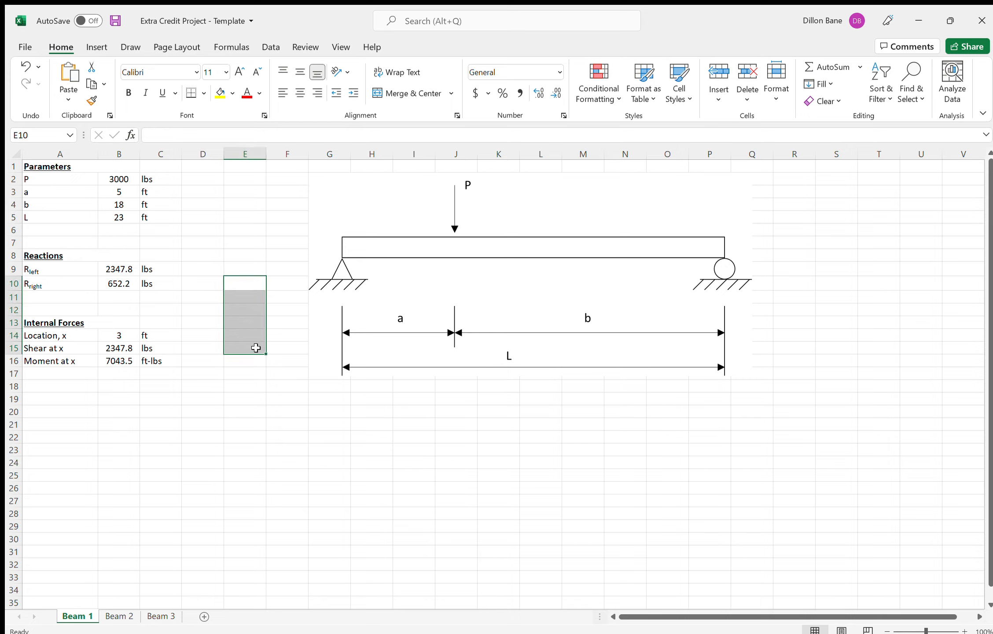
click(246, 315)
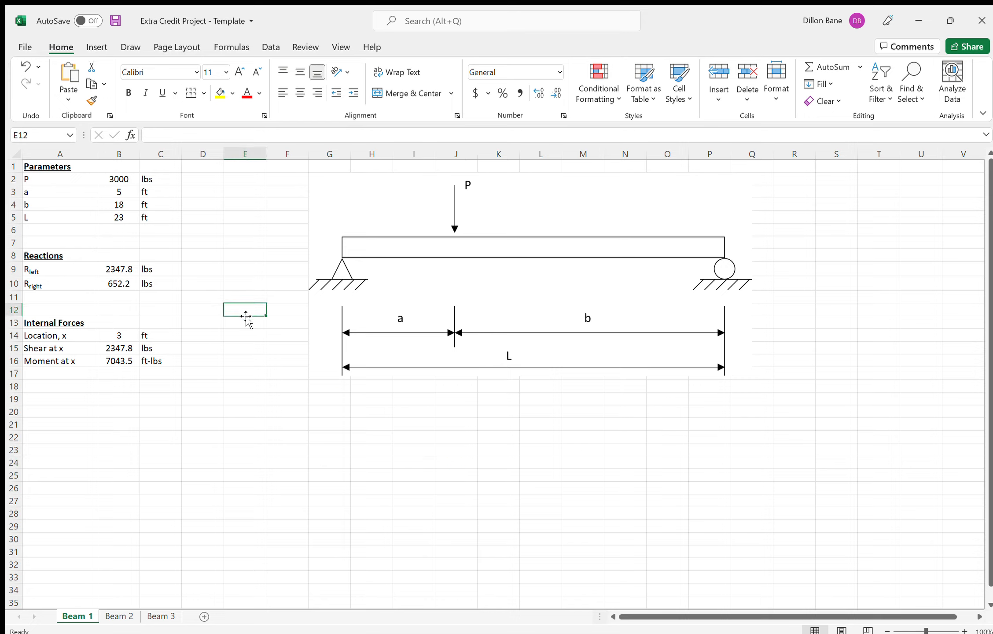